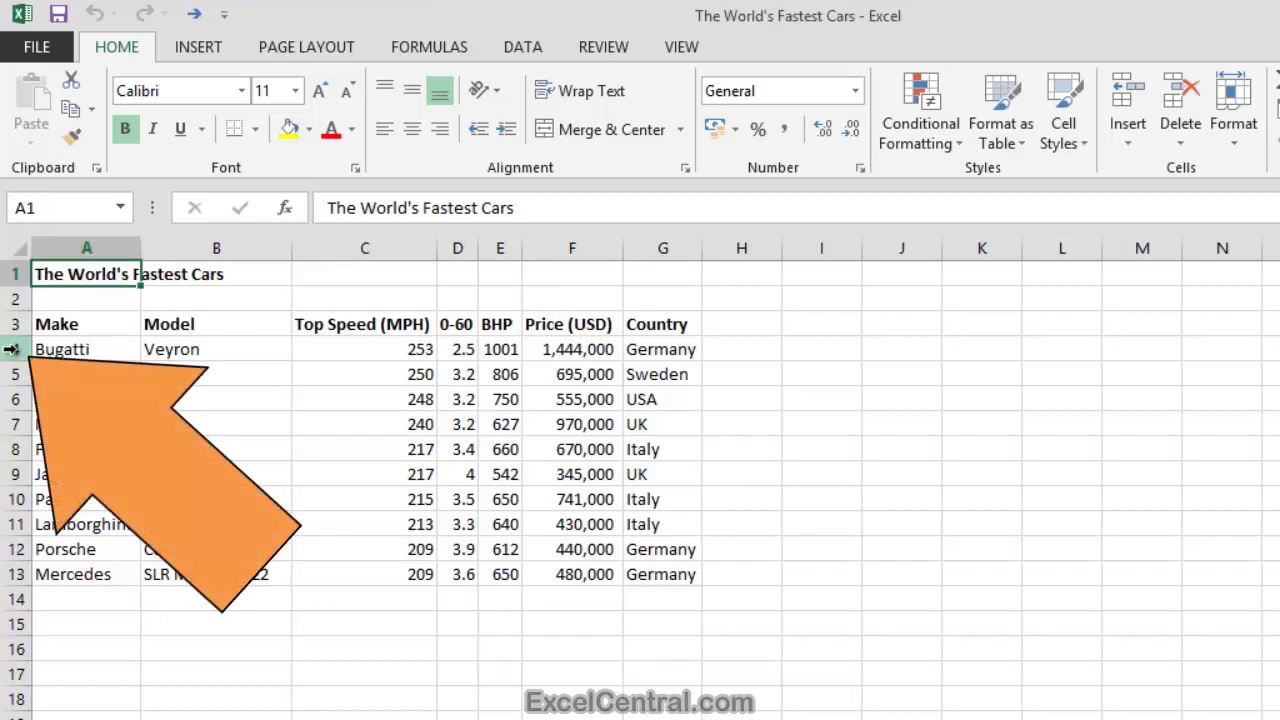
- Insert a blank row above the Bugatti row, directly below the column headings
{"action": "left_click", "coordinate": [10, 349]}
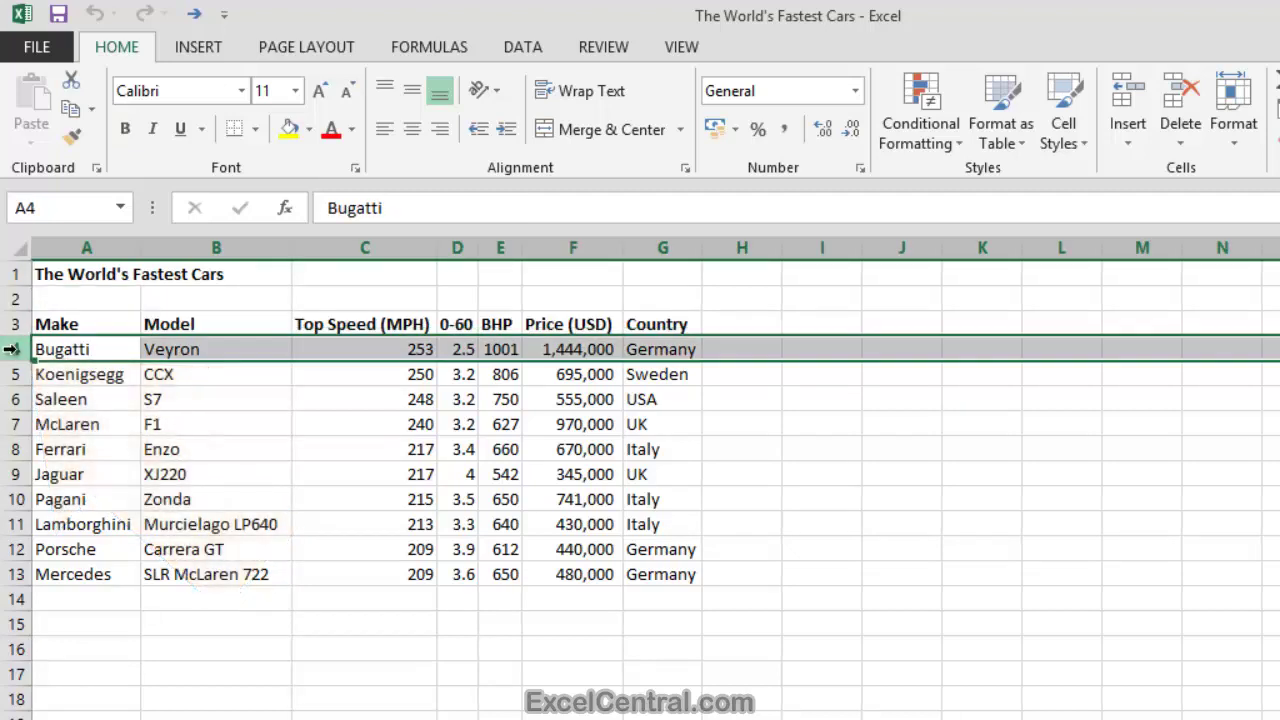
{"action": "right_click", "coordinate": [216, 349]}
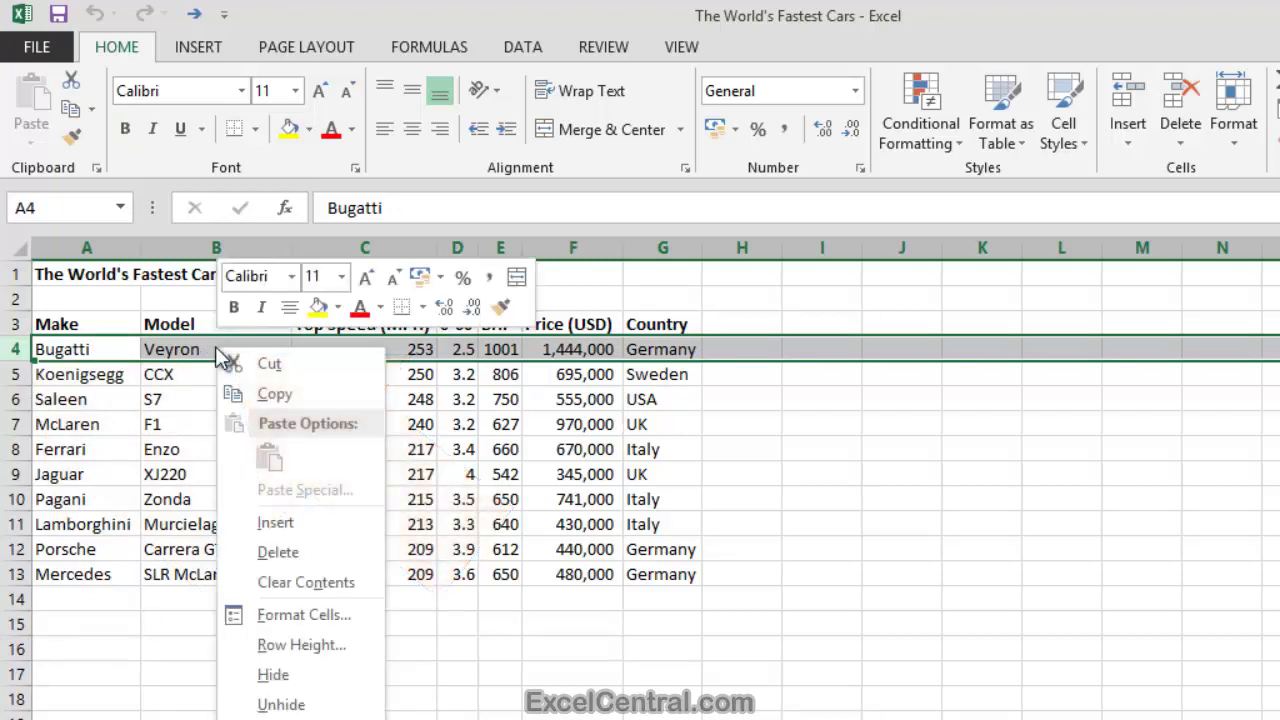
{"action": "left_click", "coordinate": [280, 523]}
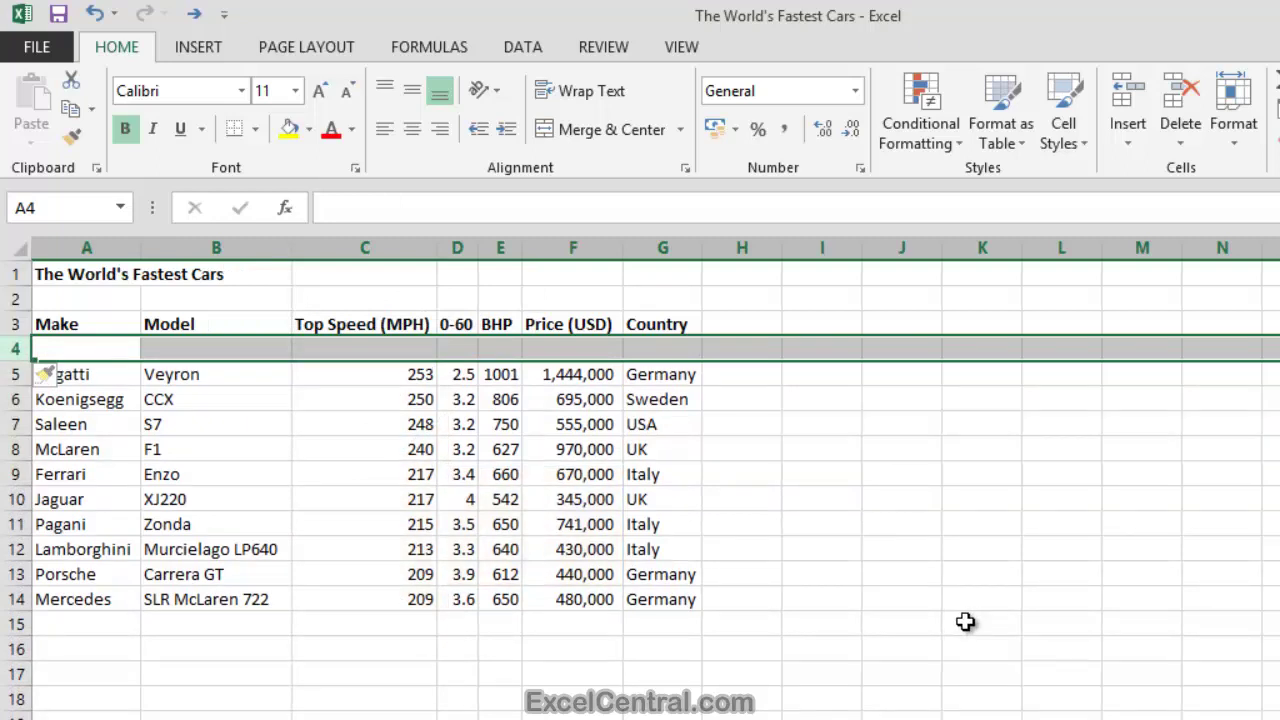
- Enter the make Shelby in A4 and the model SSC Ultimate Aero in B4
{"action": "type", "text": "S"}
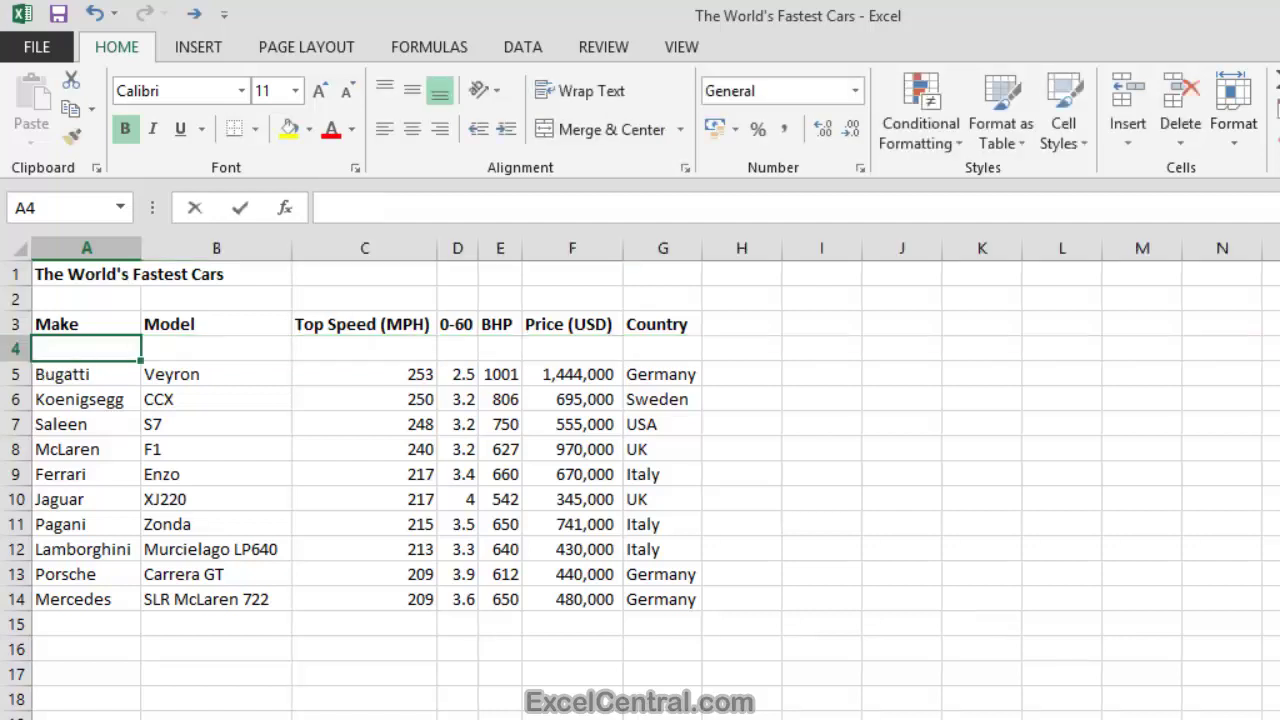
{"action": "type", "text": "Shelby"}
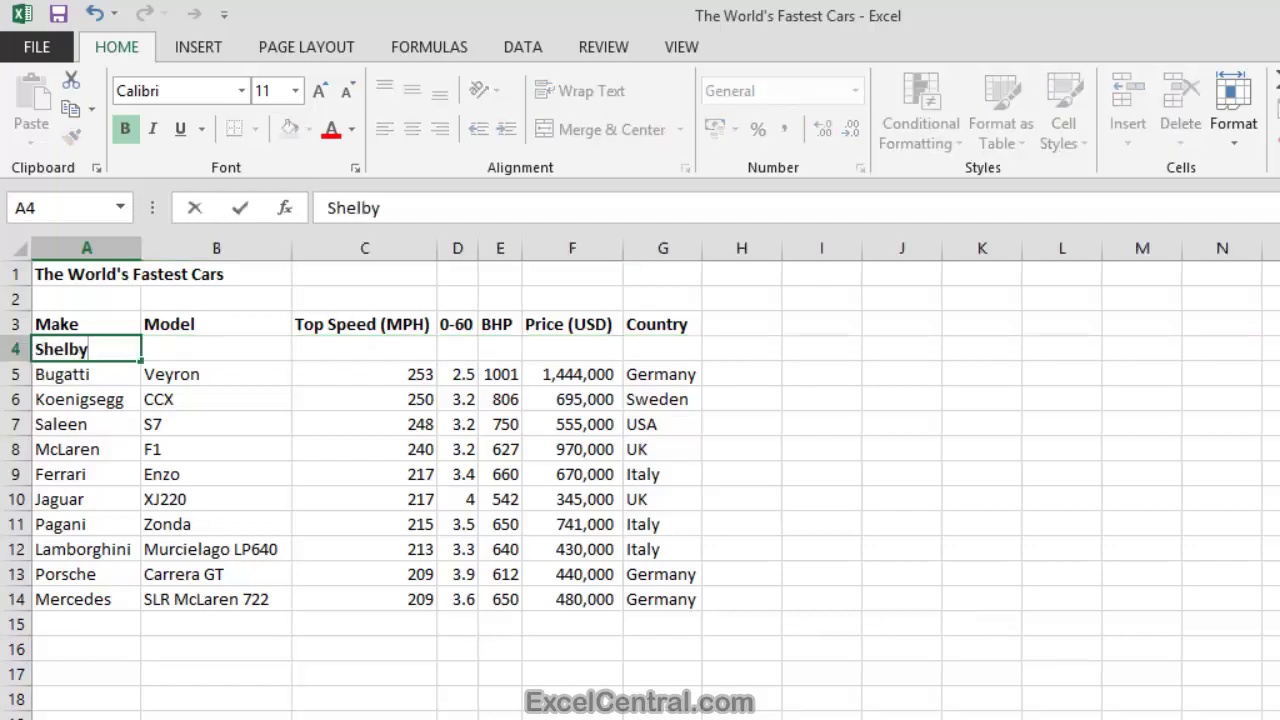
{"action": "key", "text": "Tab"}
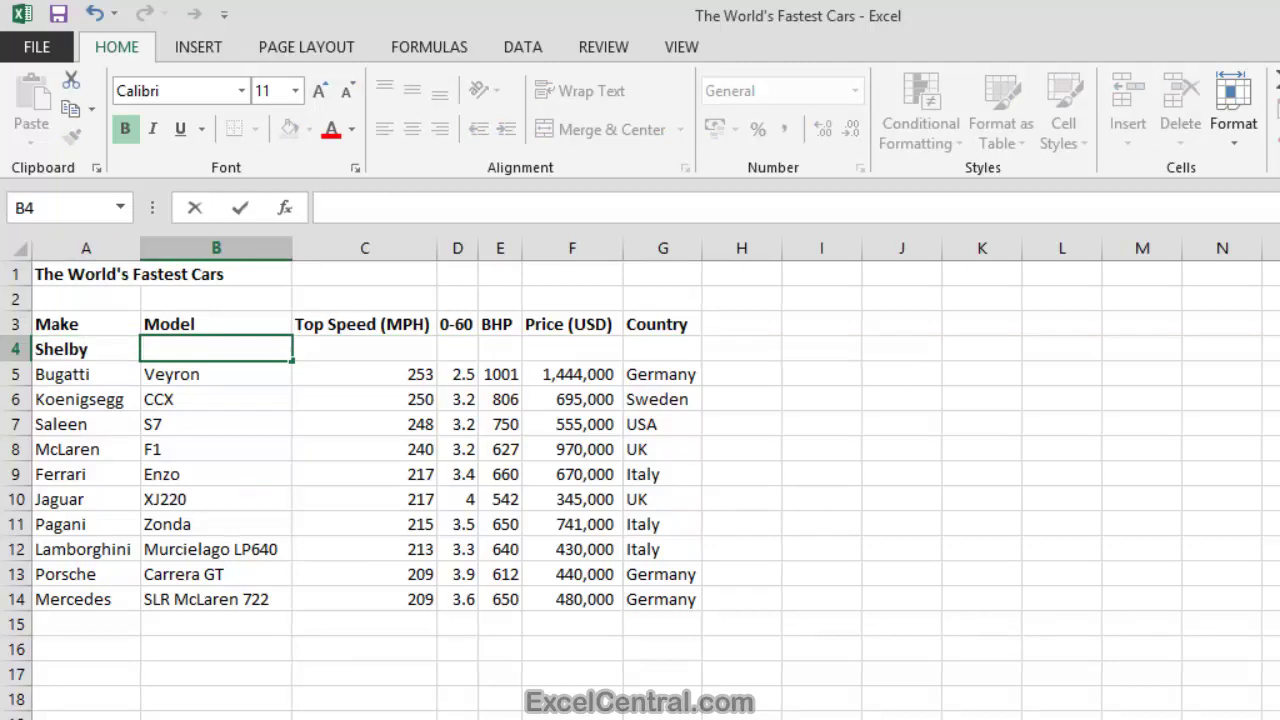
{"action": "type", "text": "SSC U"}
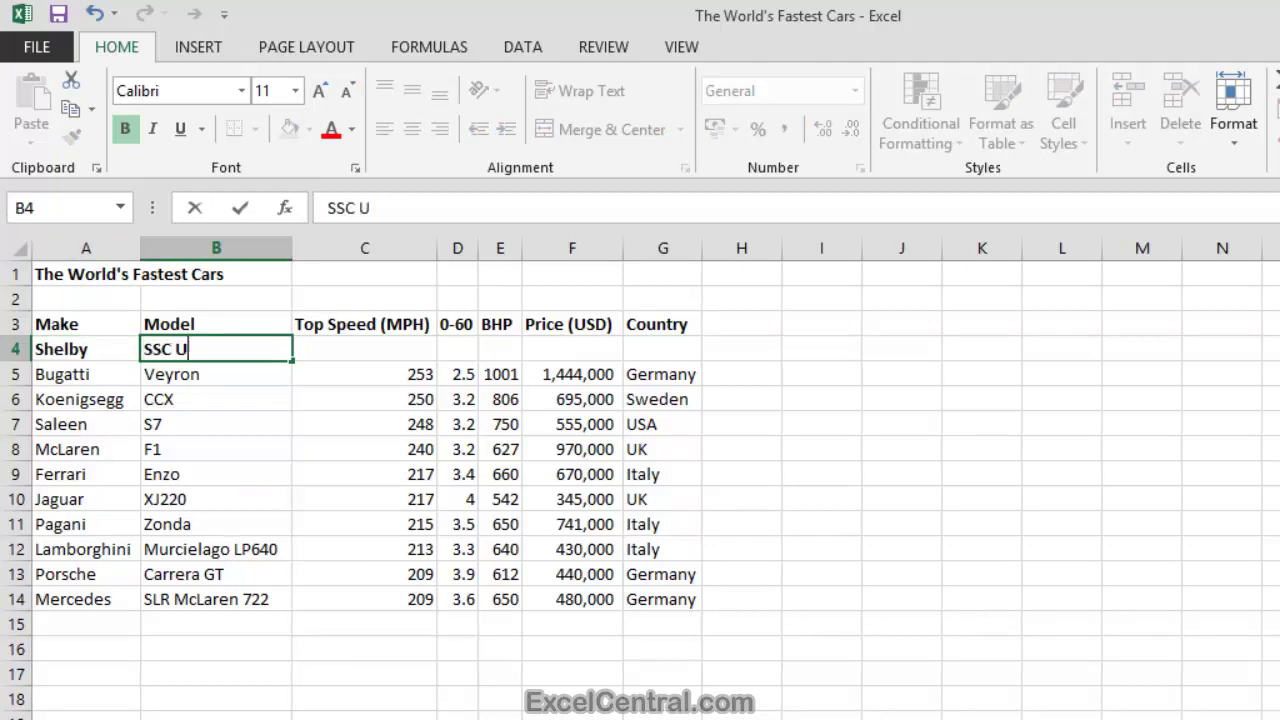
{"action": "type", "text": "ltimate Aero"}
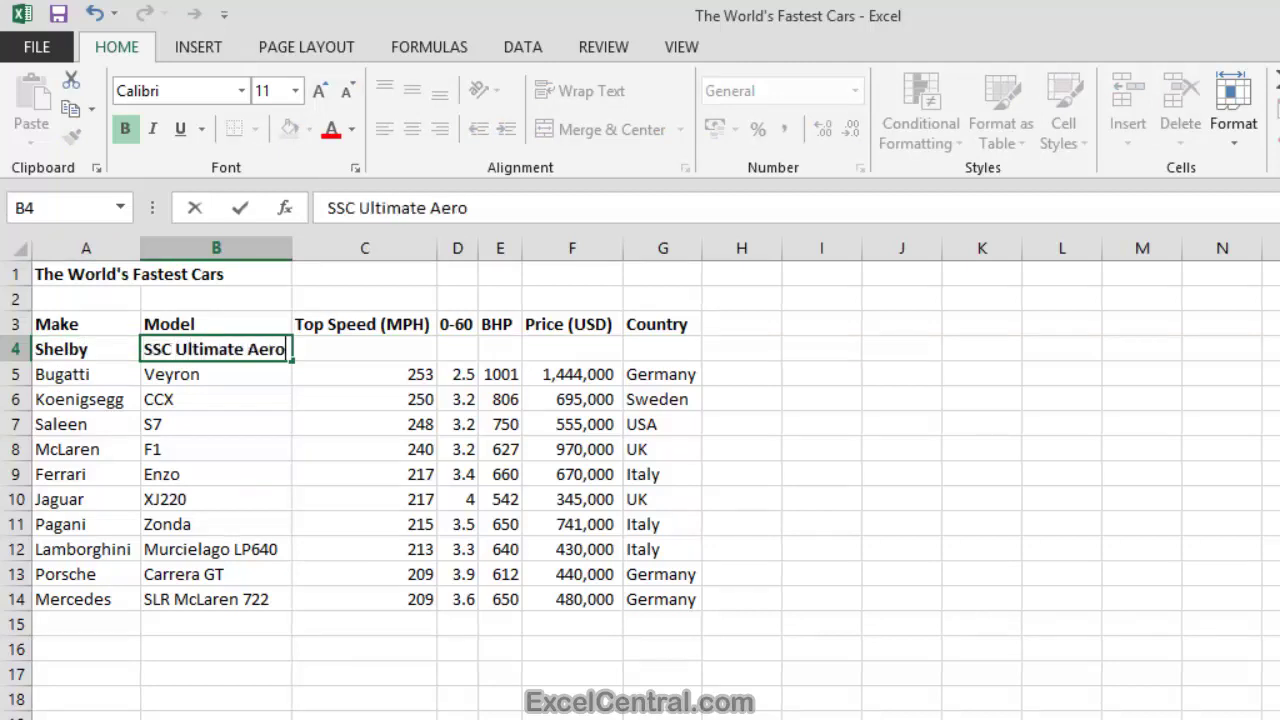
{"action": "key", "text": "Tab"}
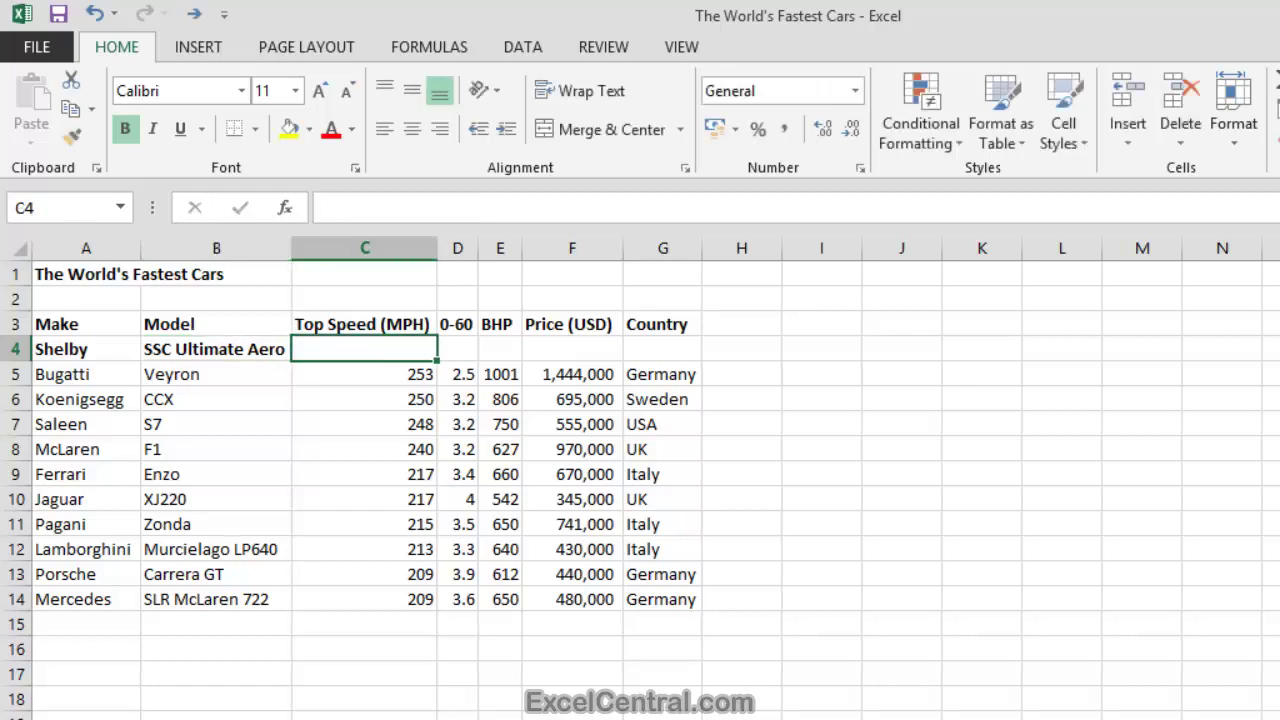
- Fill in the Shelby's performance figures in row 4: top speed 257, 0-60 time 2.7 and BHP 1183
{"action": "type", "text": "257"}
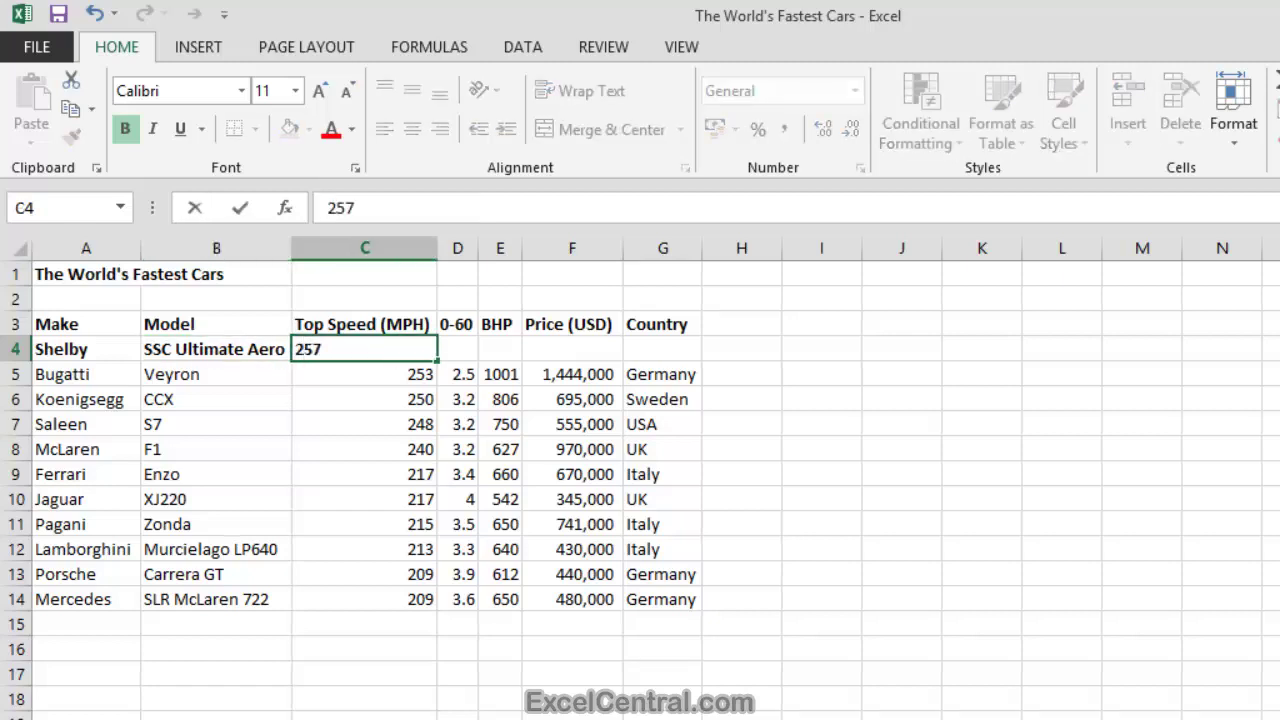
{"action": "key", "text": "Tab"}
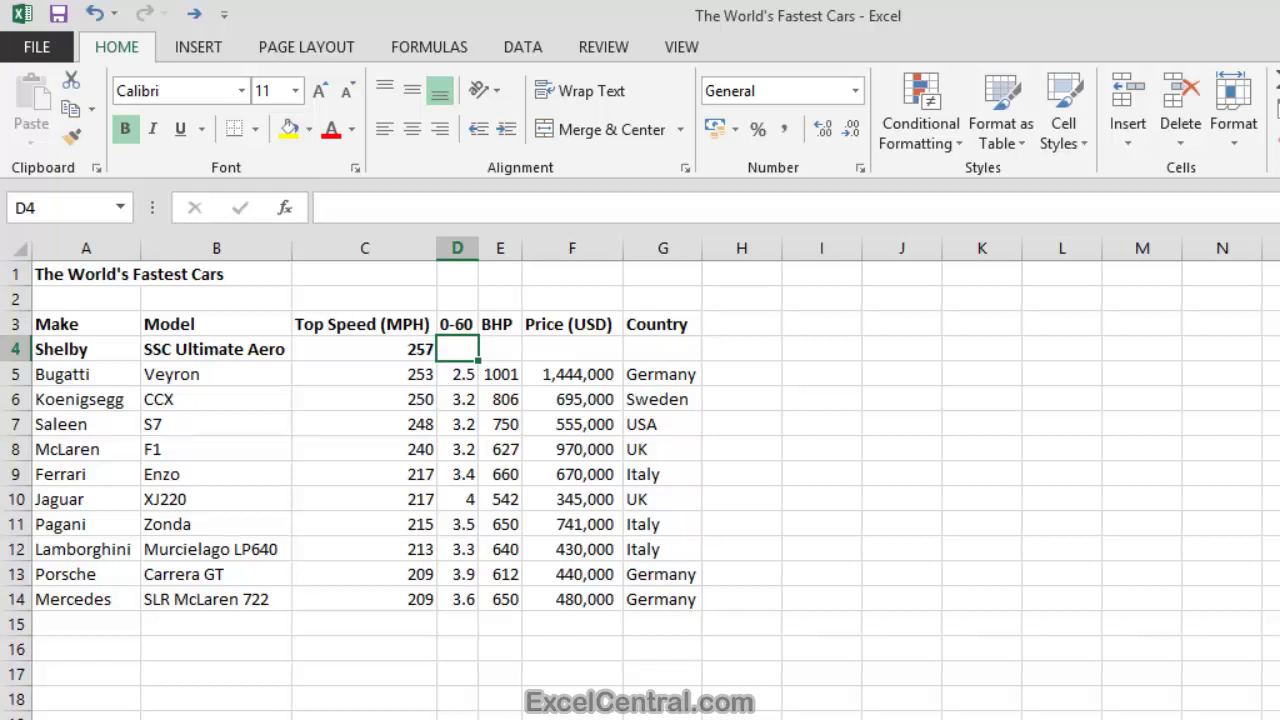
{"action": "type", "text": "2.7"}
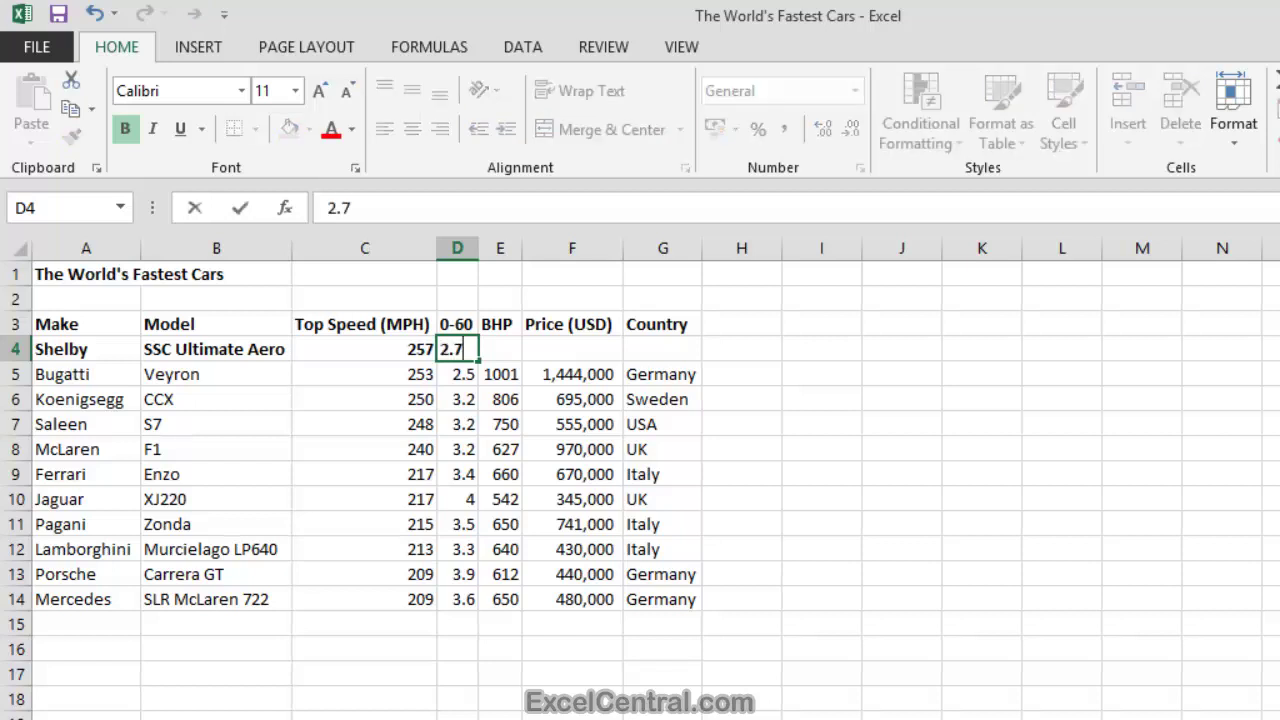
{"action": "key", "text": "Tab"}
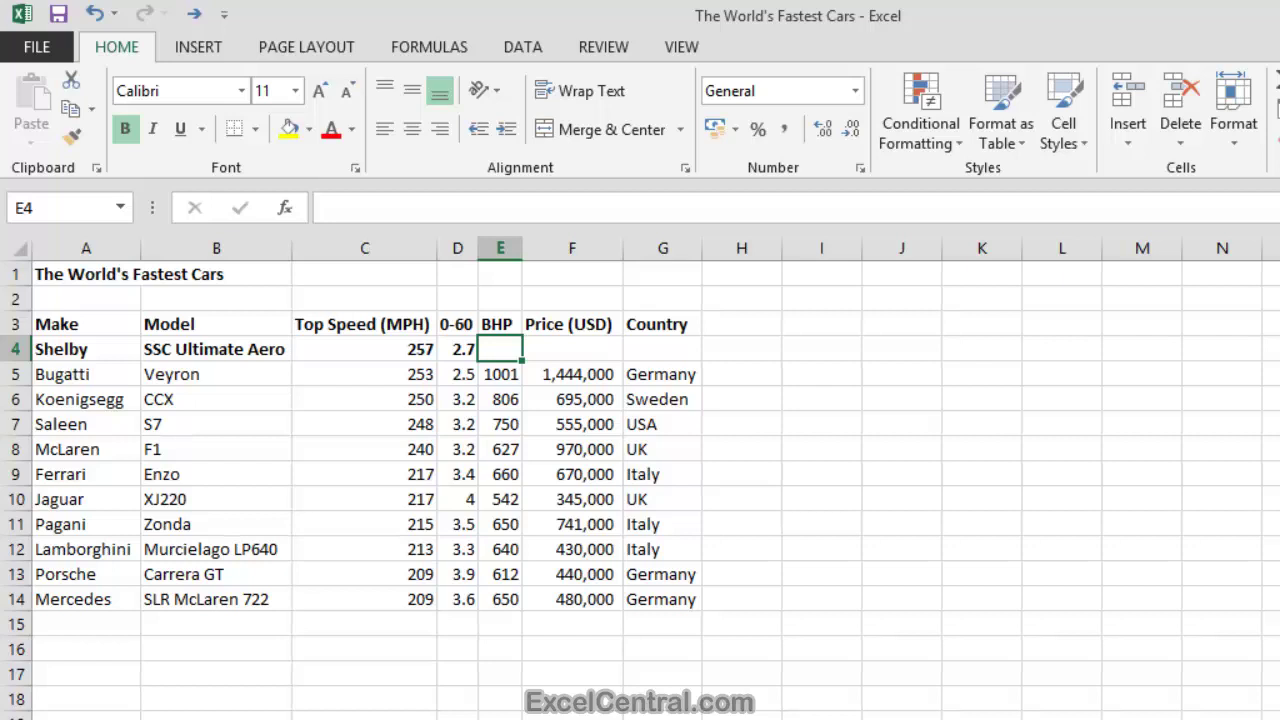
{"action": "type", "text": "118"}
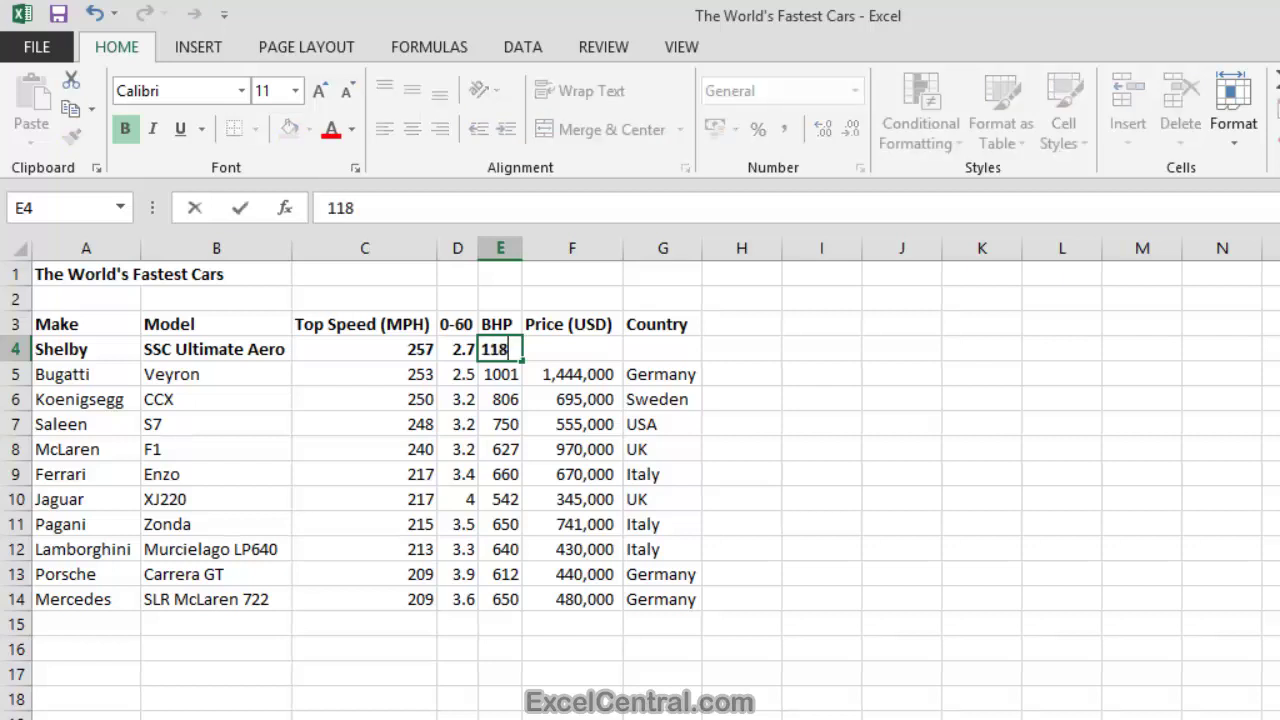
{"action": "type", "text": "3"}
{"action": "key", "text": "Tab"}
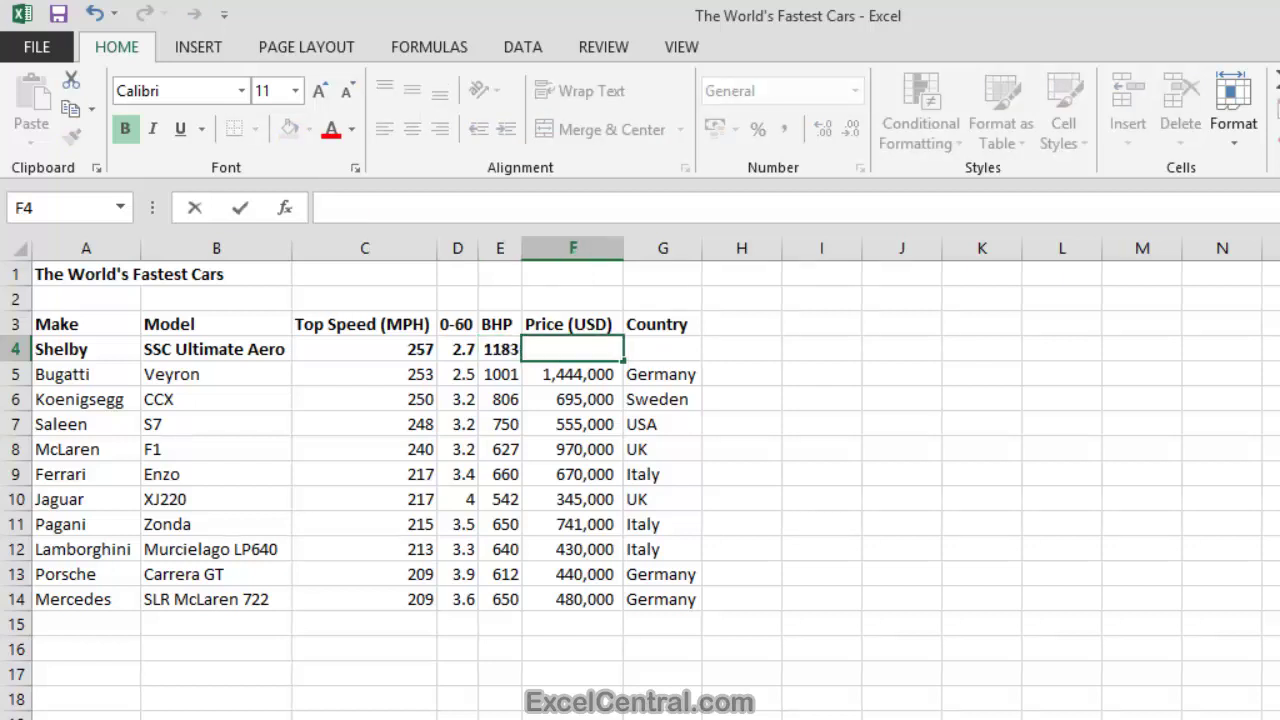
- Complete the Shelby row with the price 654,400 and the country USA
{"action": "type", "text": "654,400"}
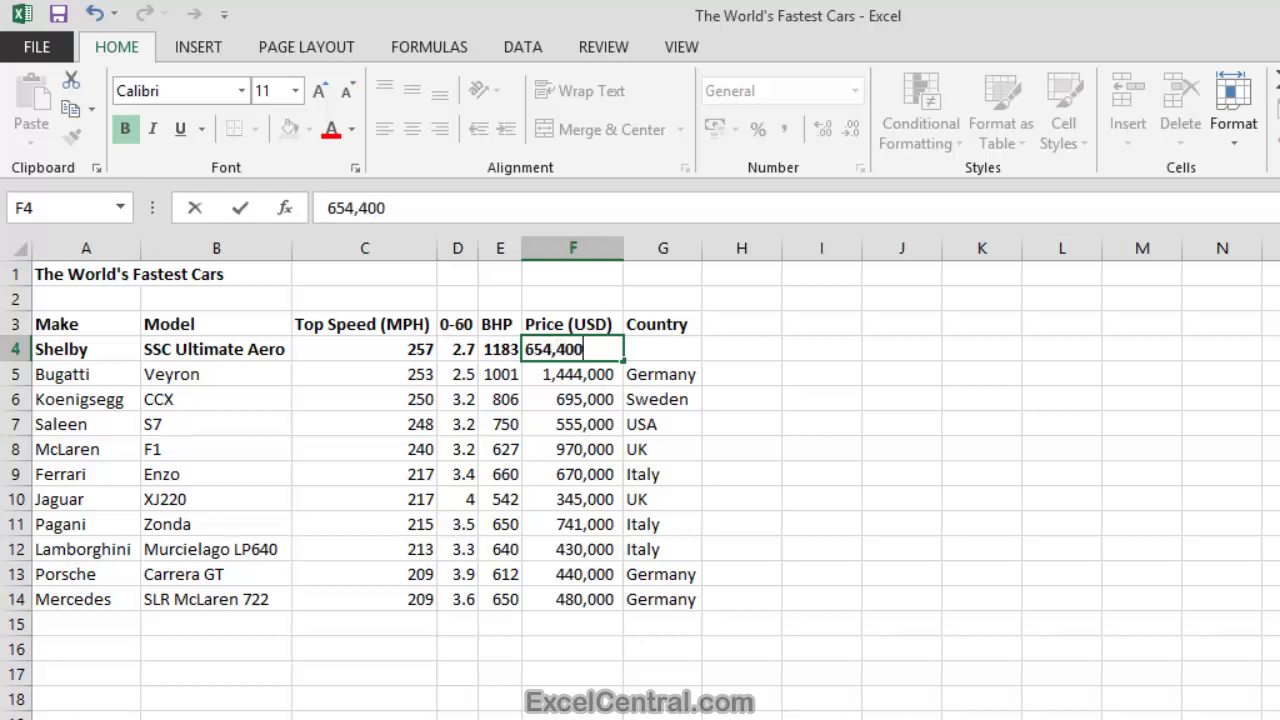
{"action": "key", "text": "Tab"}
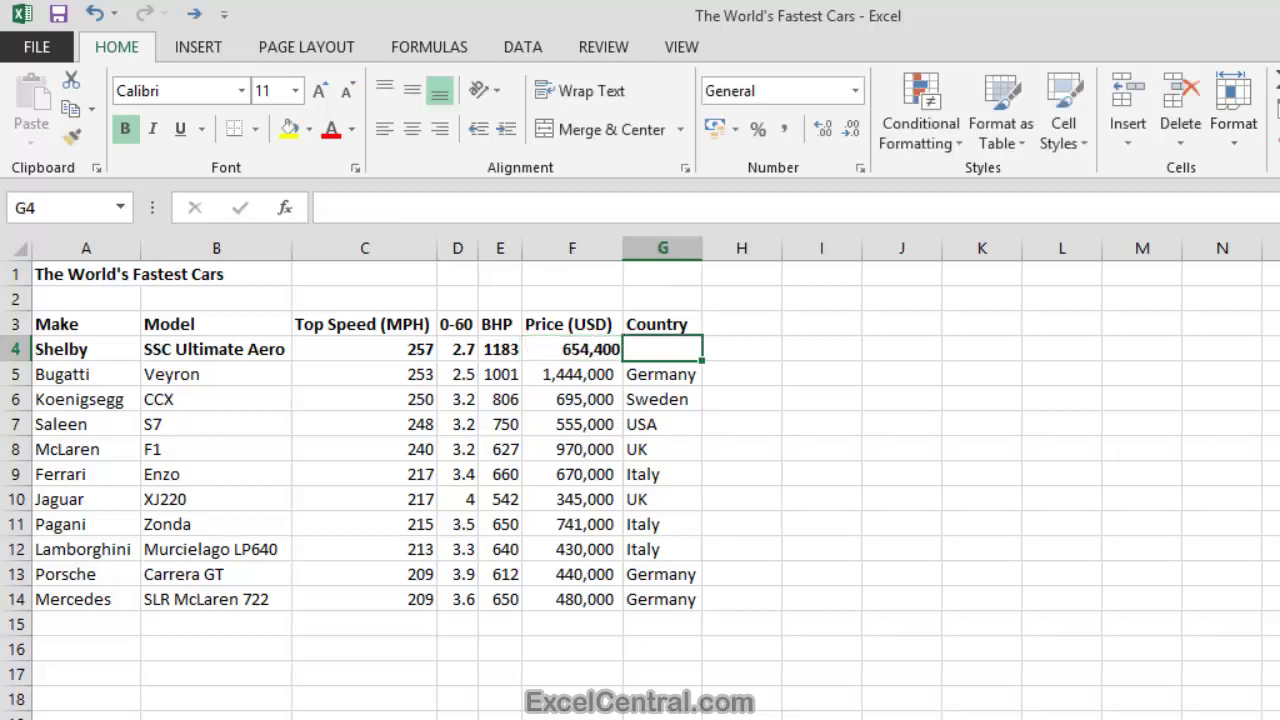
{"action": "type", "text": "USA"}
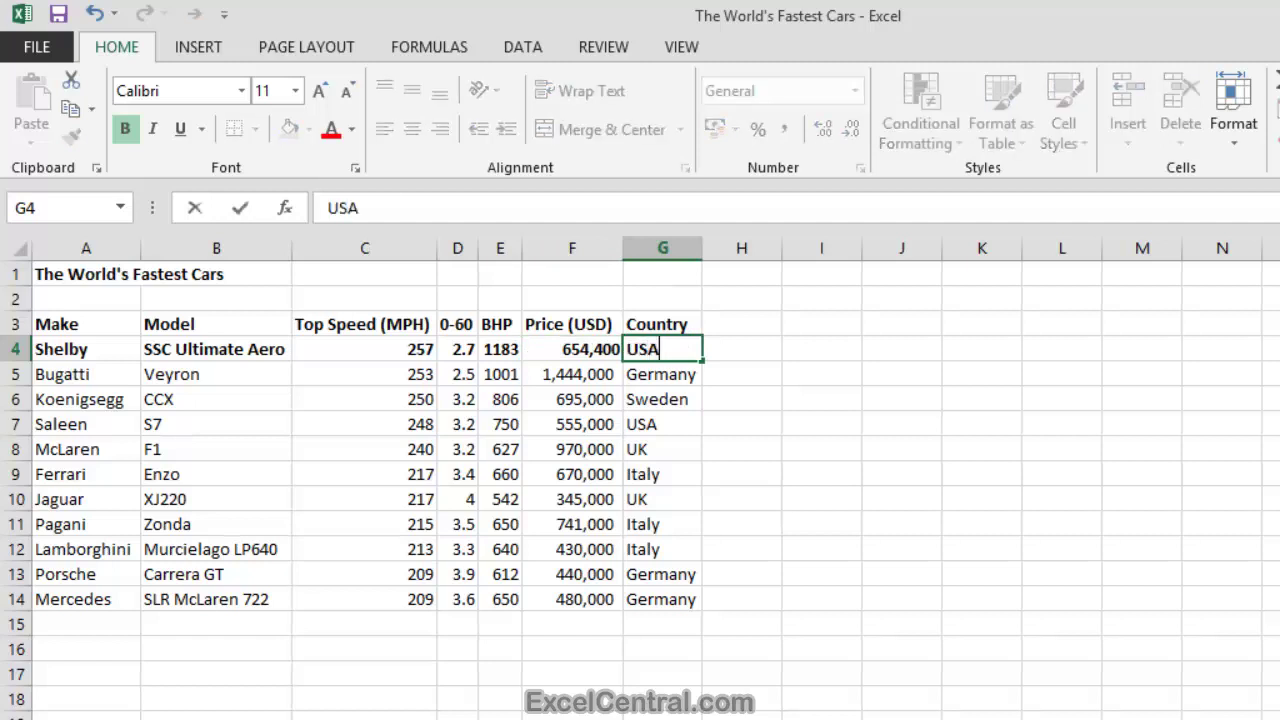
{"action": "key", "text": "Tab"}
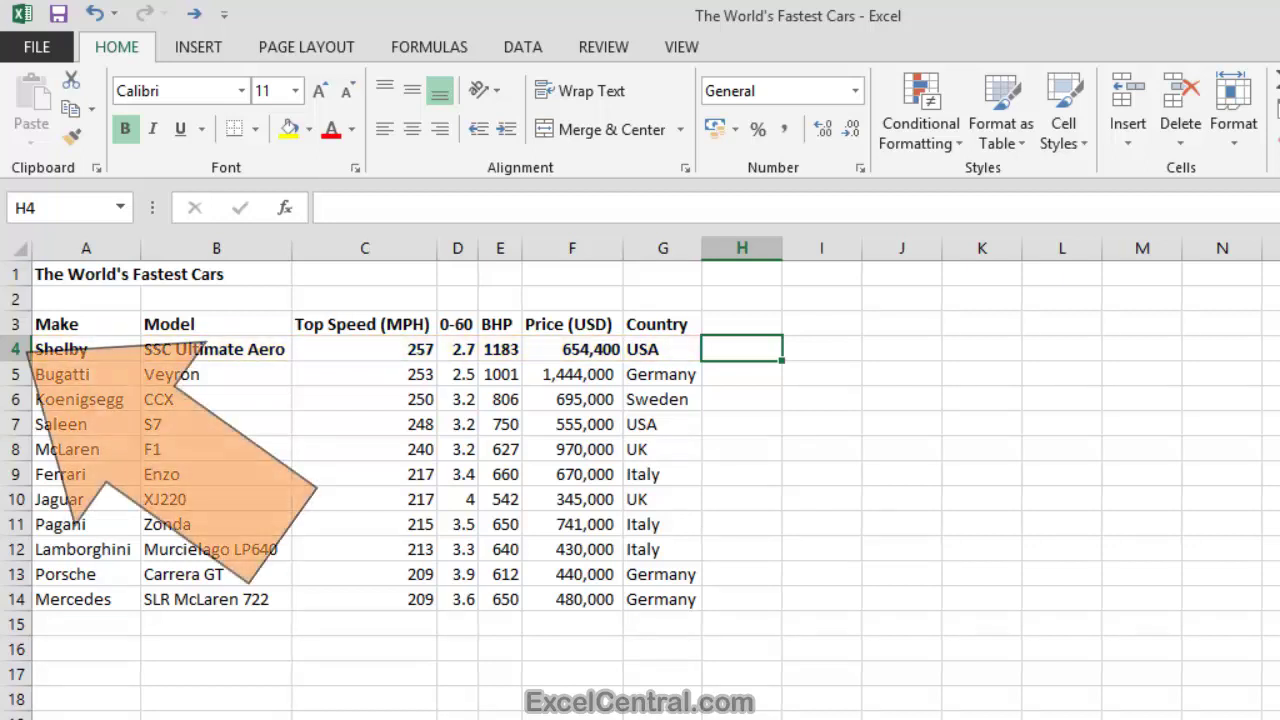
- Remove the bold formatting from the entire Shelby row
{"action": "left_click", "coordinate": [13, 349]}
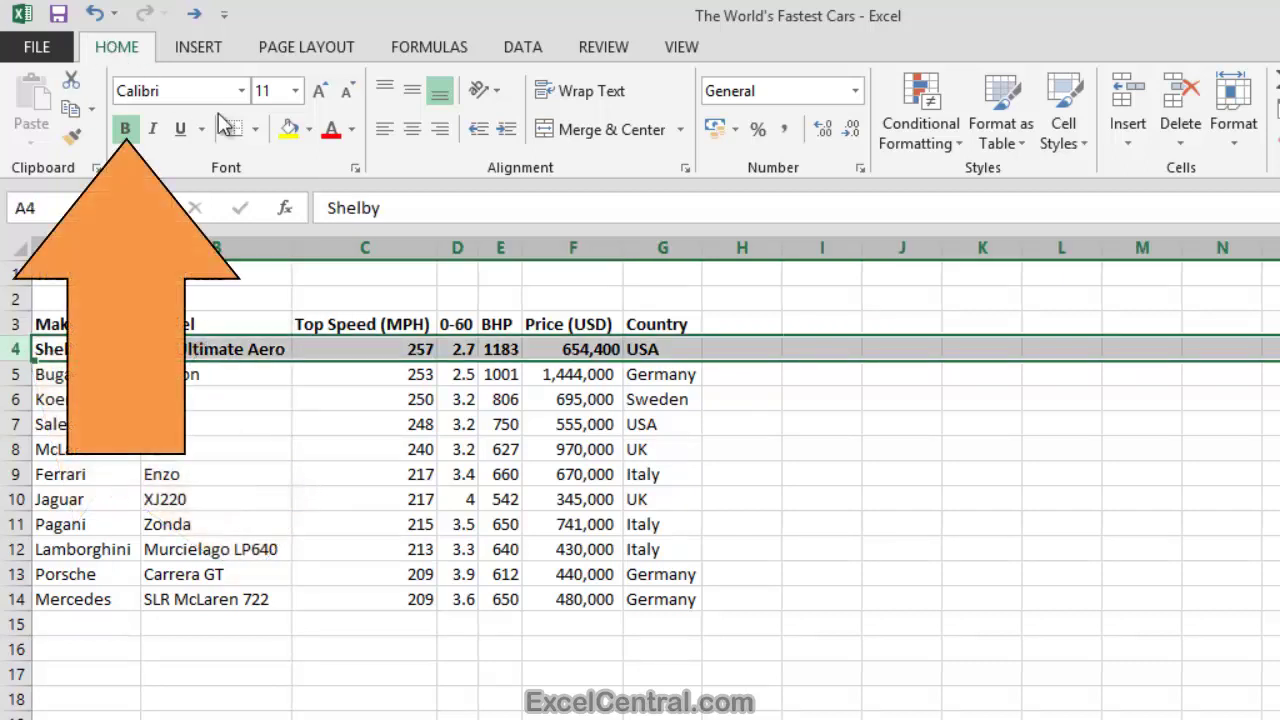
{"action": "left_click", "coordinate": [126, 129]}
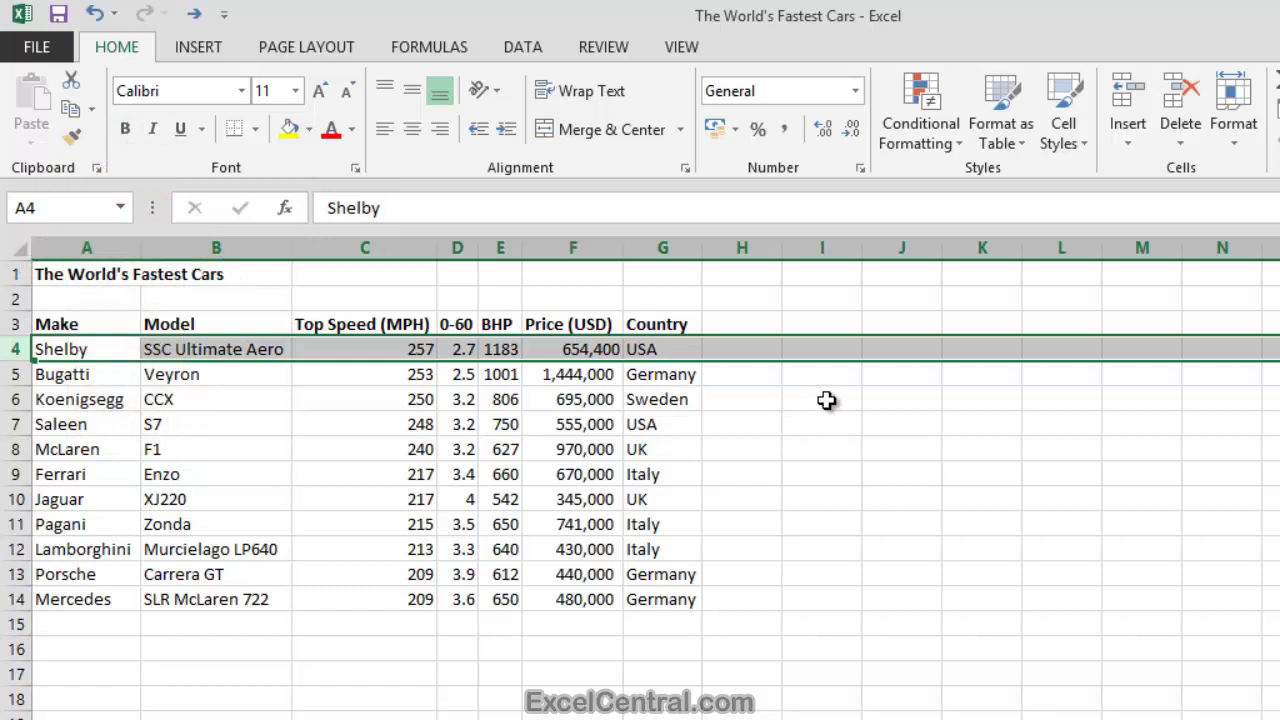
{"action": "left_click", "coordinate": [826, 400]}
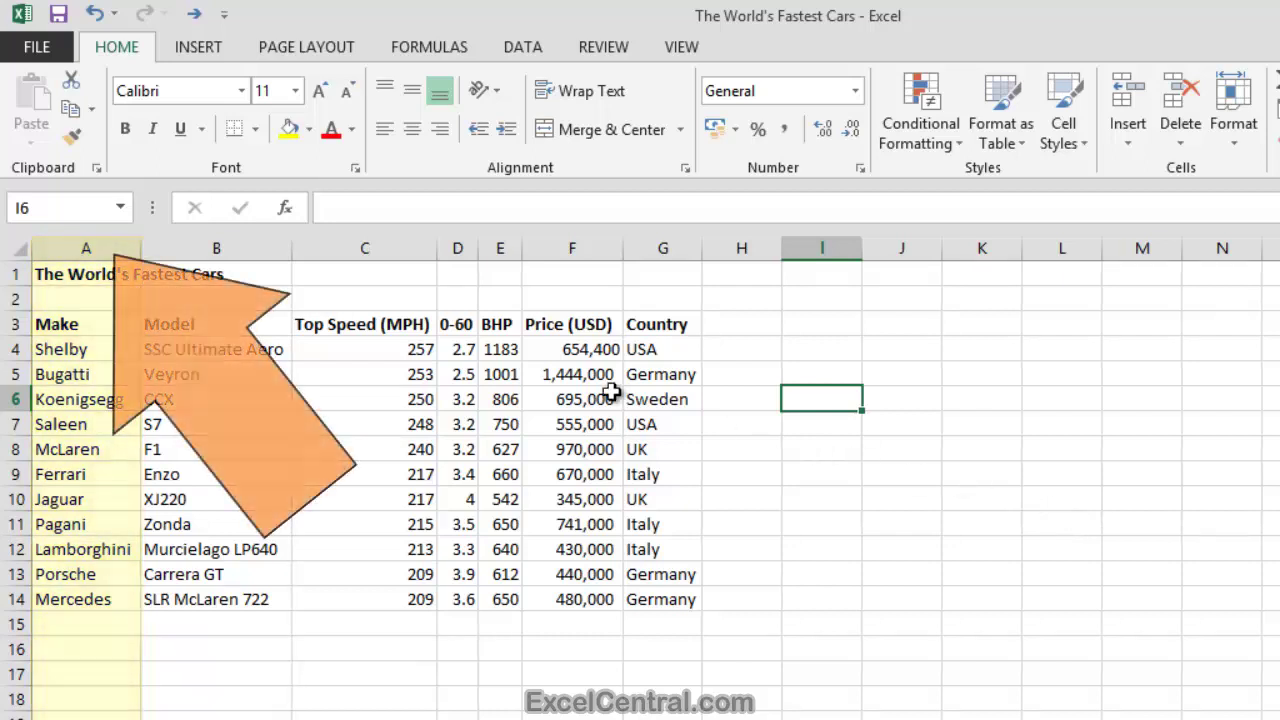
- Insert a blank column before the Make column
{"action": "left_click", "coordinate": [114, 246]}
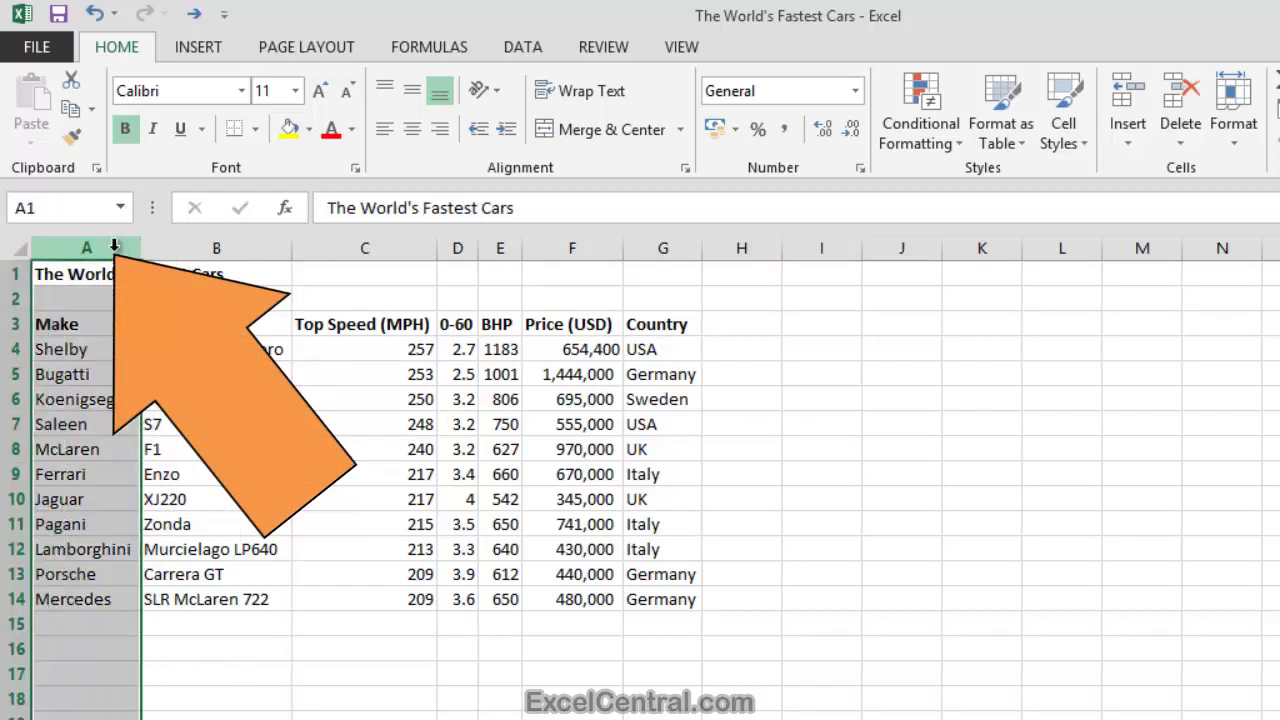
{"action": "right_click", "coordinate": [114, 246]}
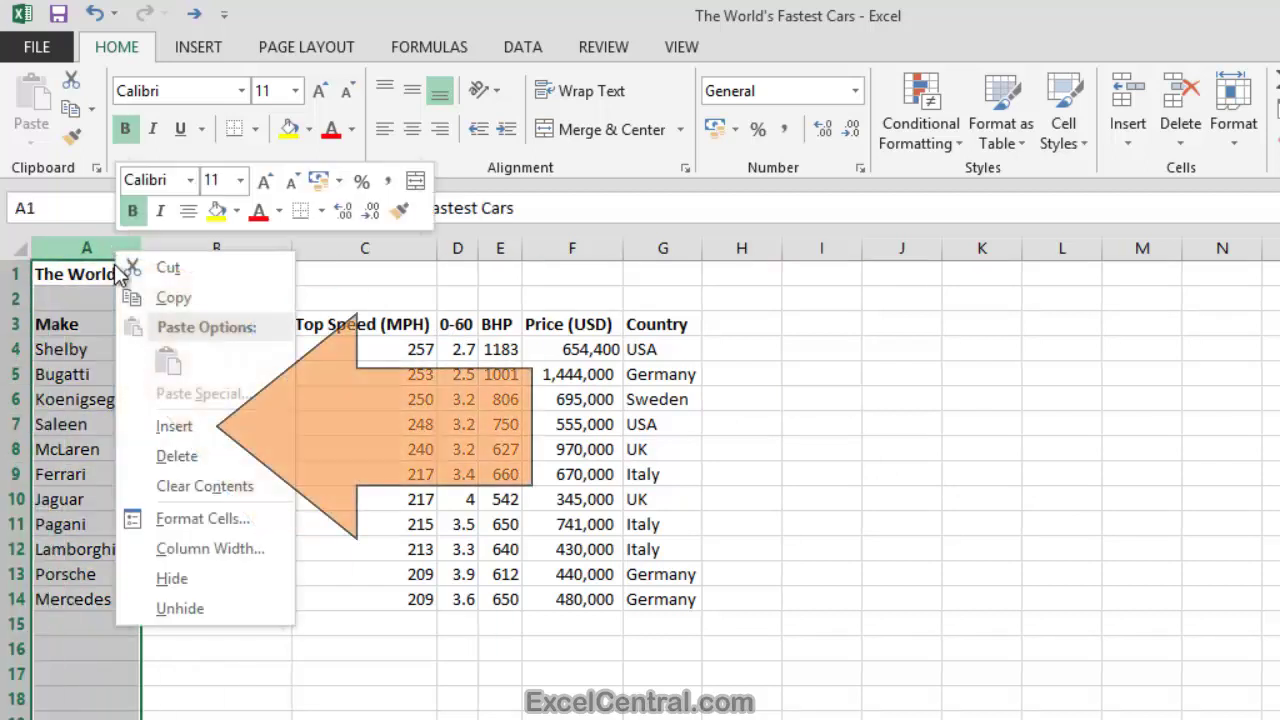
{"action": "left_click", "coordinate": [176, 426]}
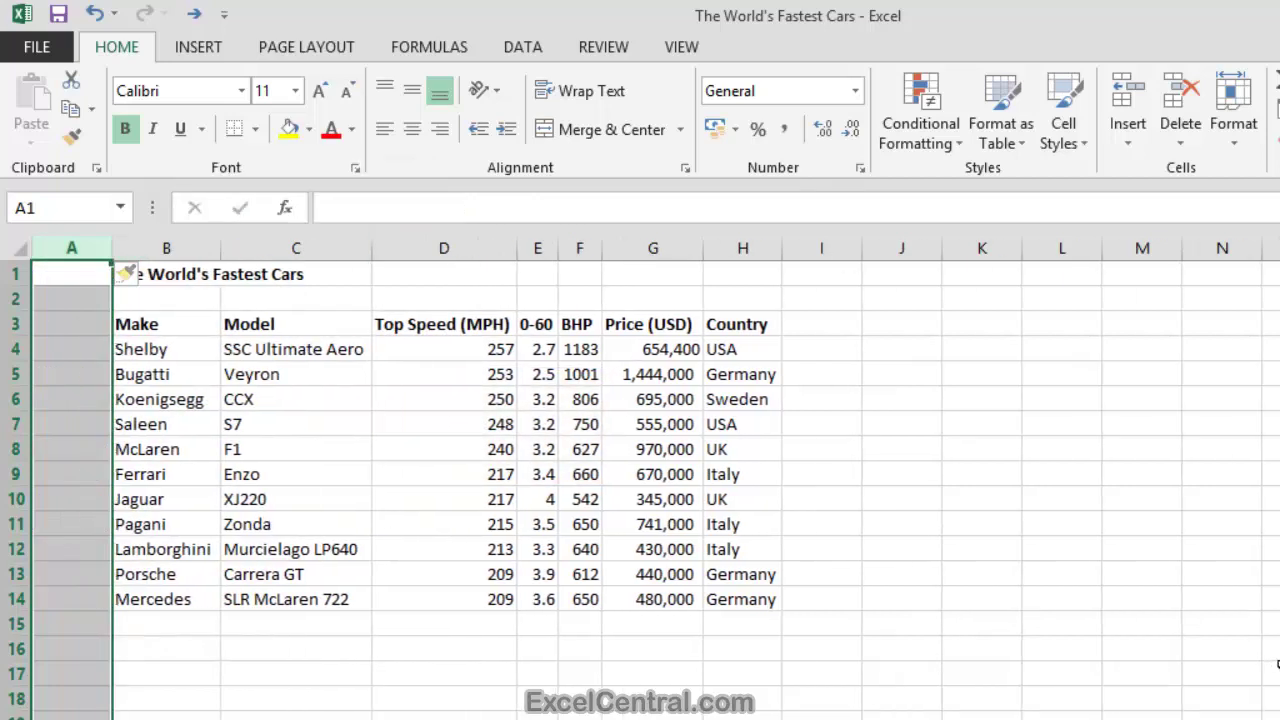
{"action": "left_click", "coordinate": [1274, 670]}
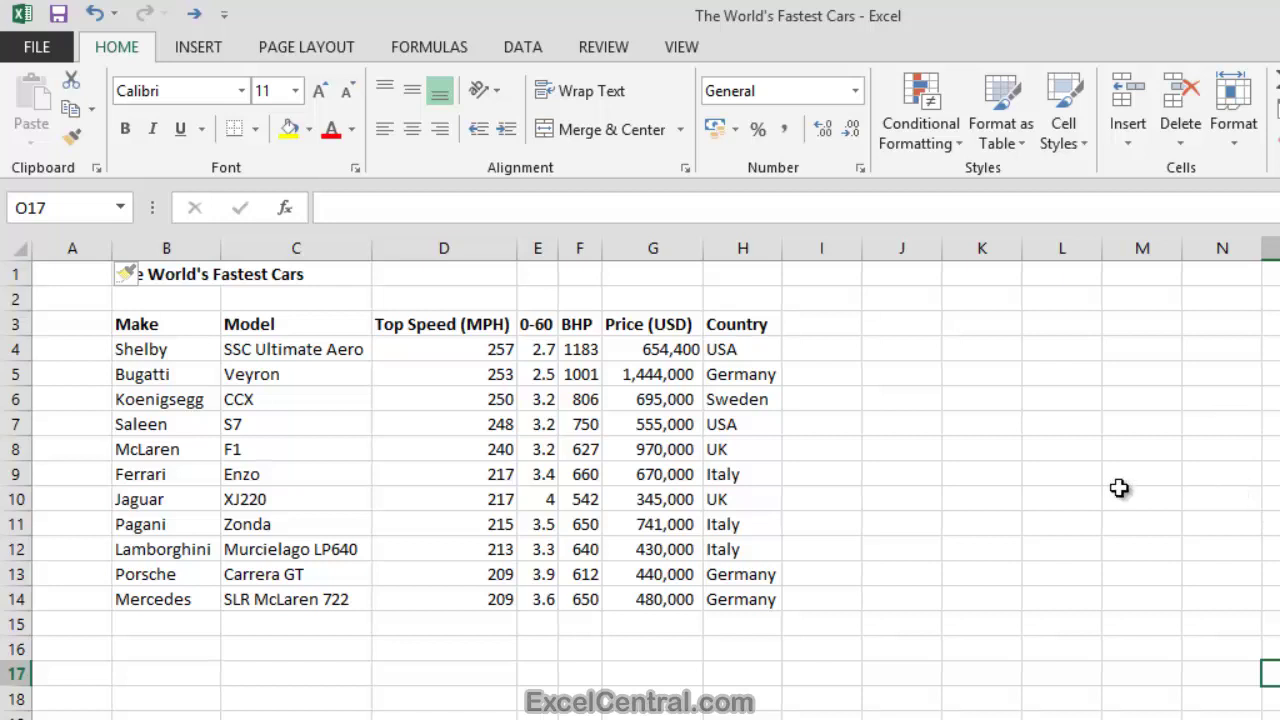
- Delete the empty column A so the car table starts in the first column again
{"action": "left_click", "coordinate": [75, 248]}
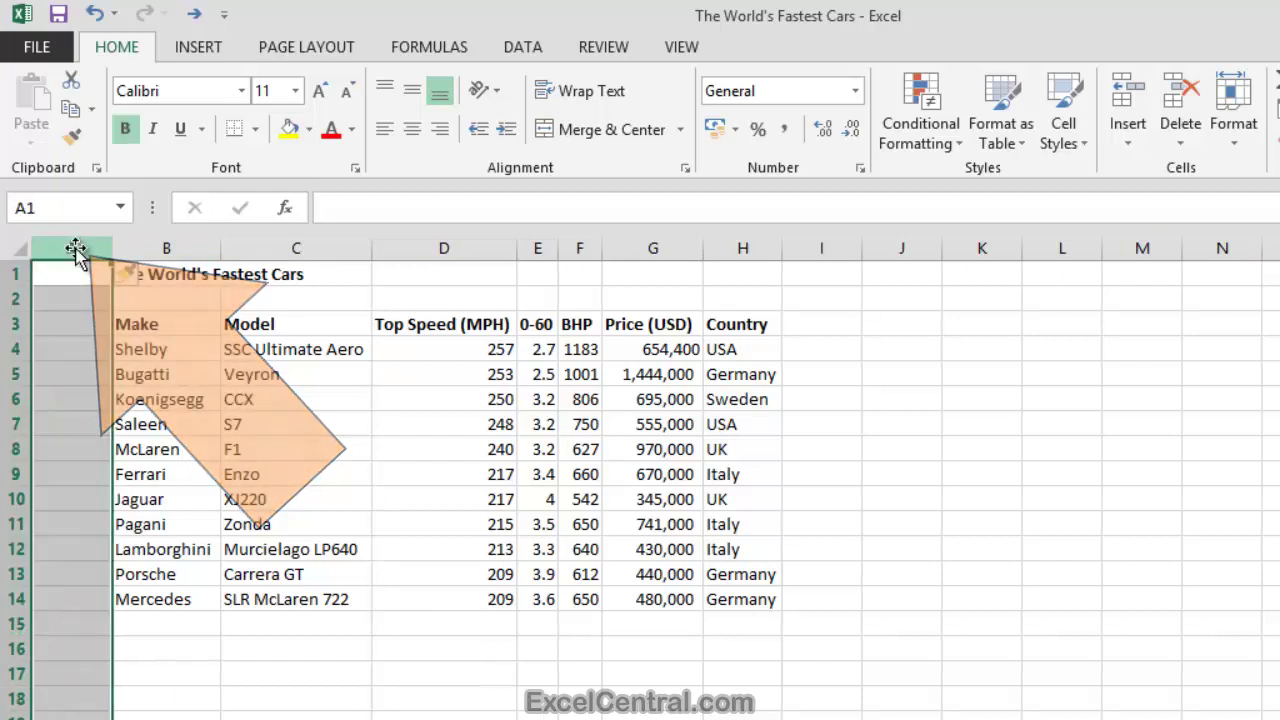
{"action": "right_click", "coordinate": [79, 333]}
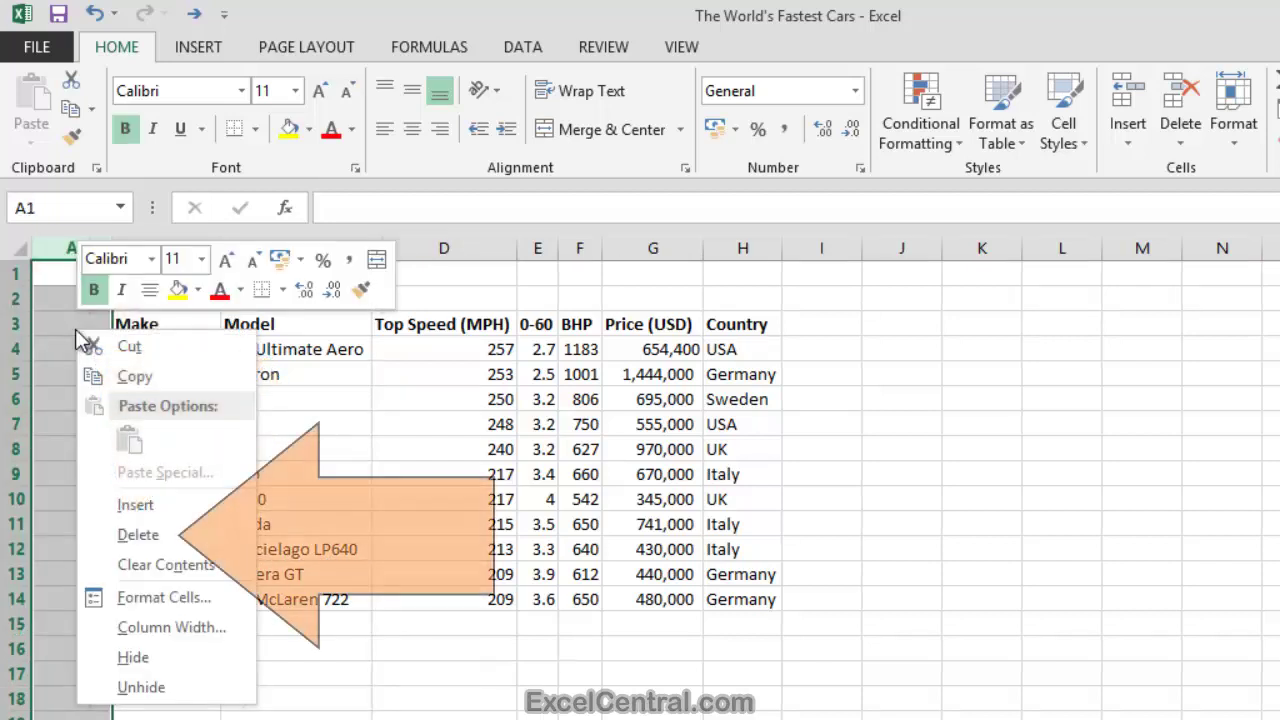
{"action": "left_click", "coordinate": [160, 534]}
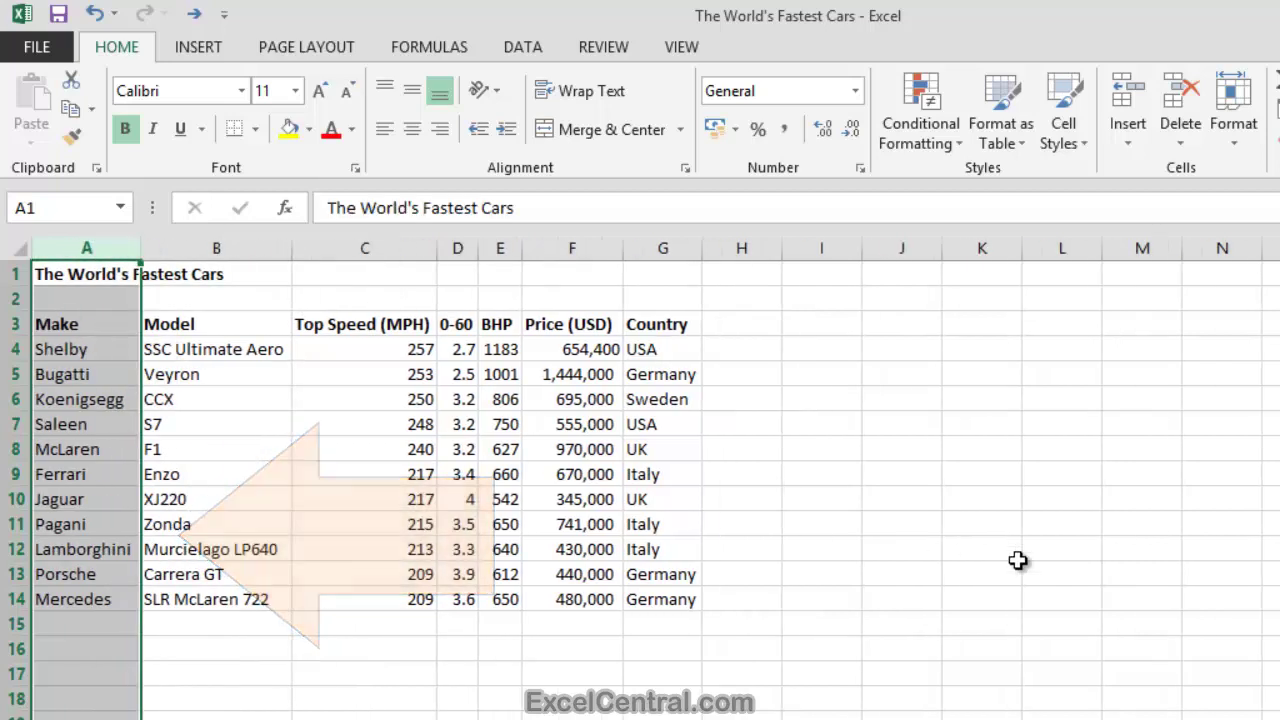
{"action": "left_click", "coordinate": [1143, 479]}
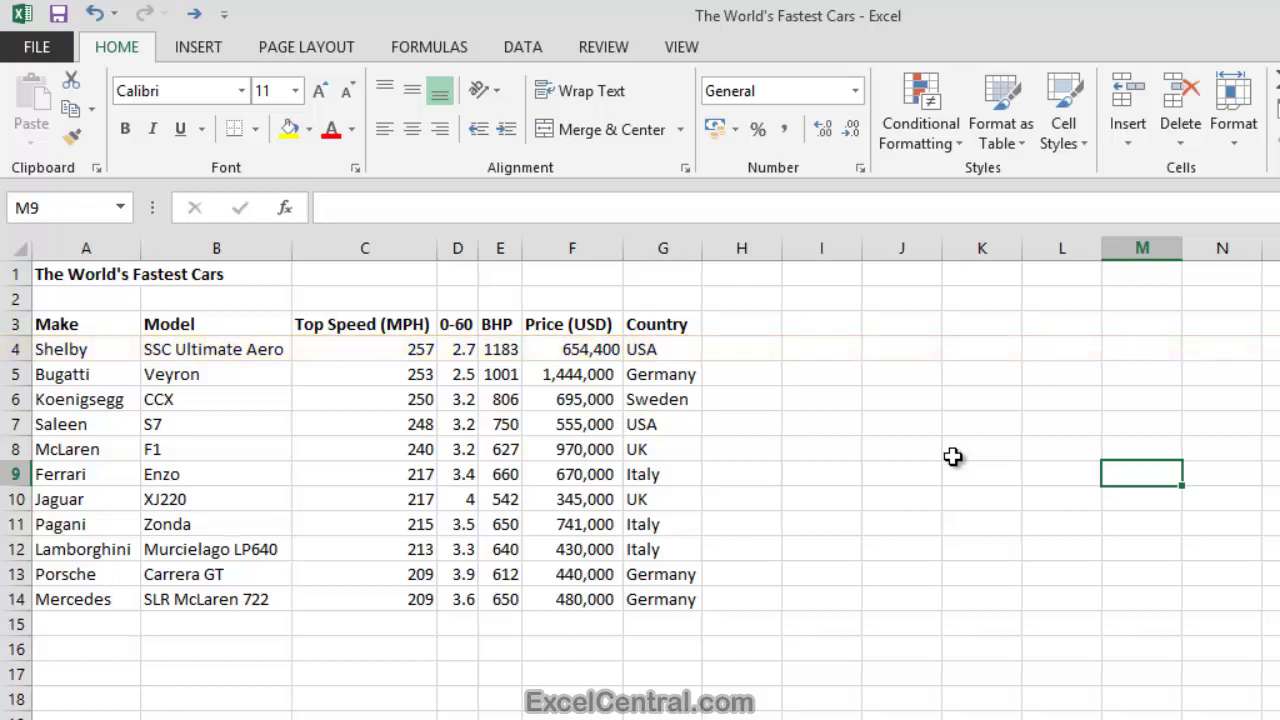
- Insert four blank rows between the column headings and the Shelby row
{"action": "left_click", "coordinate": [21, 349]}
{"action": "right_click", "coordinate": [21, 349]}
{"action": "left_click", "coordinate": [105, 550]}
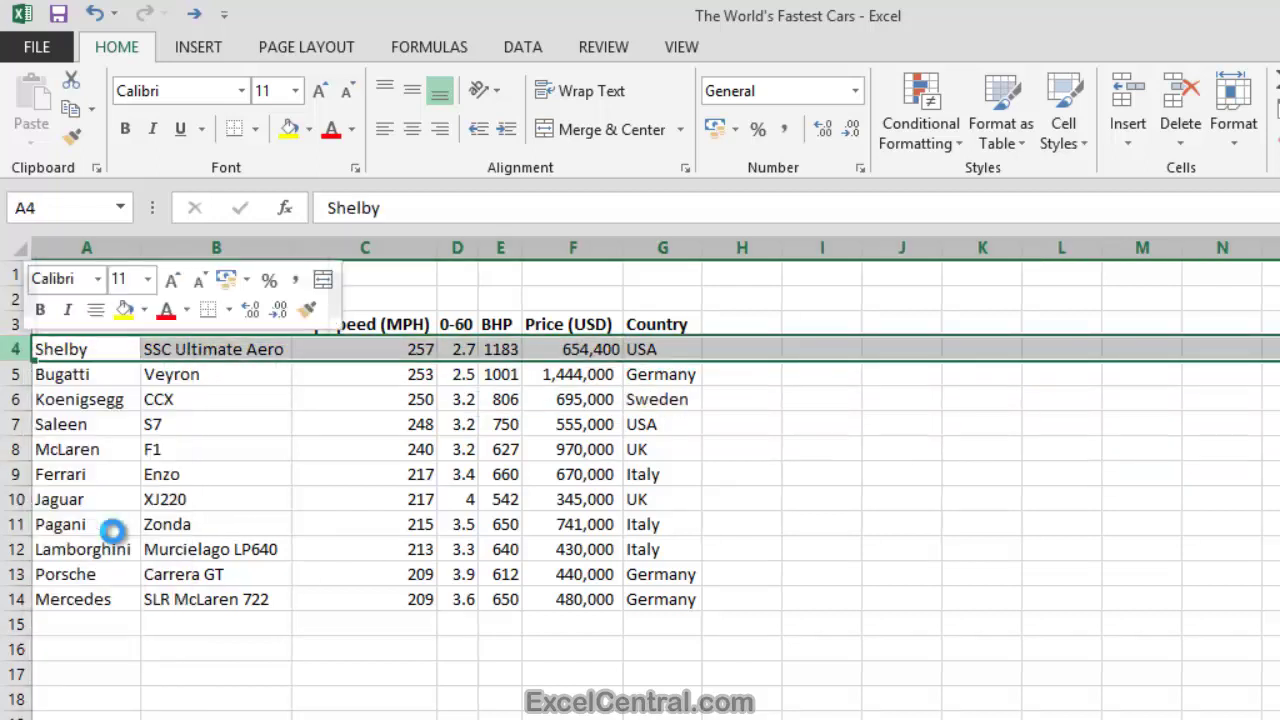
{"action": "key", "text": "ctrl+z"}
{"action": "right_click", "coordinate": [24, 347]}
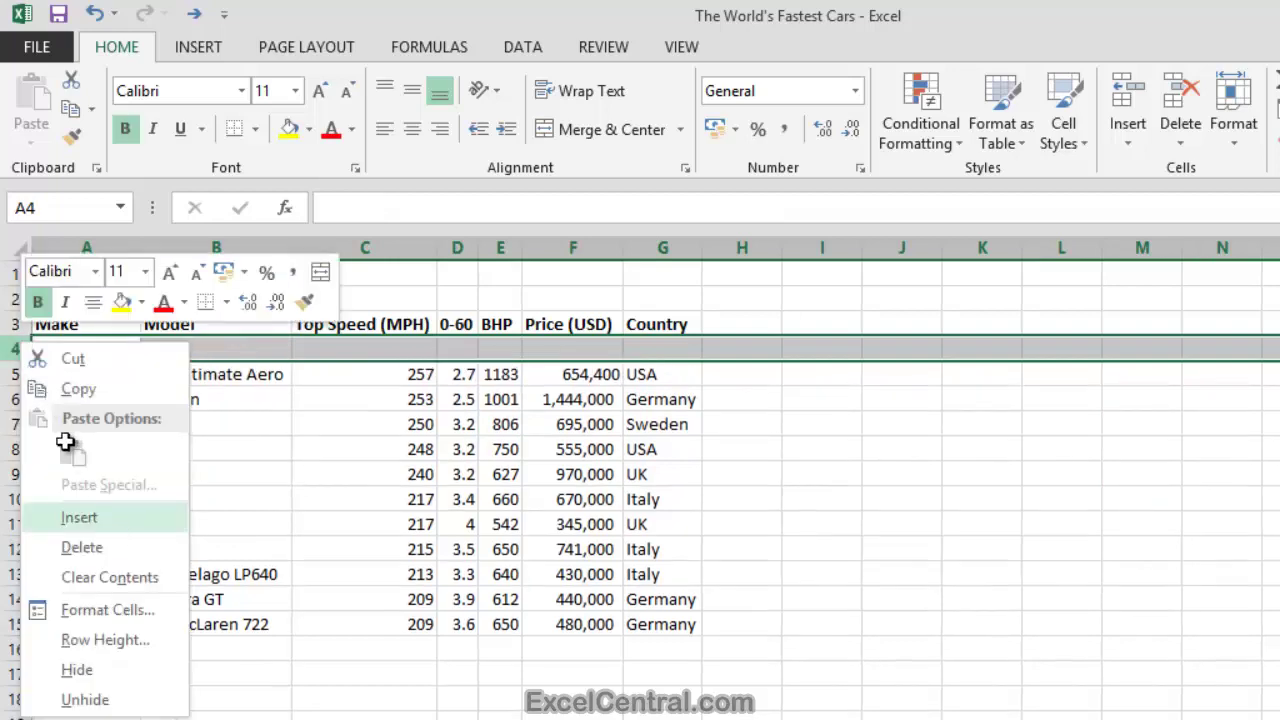
{"action": "left_click", "coordinate": [79, 517]}
{"action": "right_click", "coordinate": [20, 348]}
{"action": "left_click", "coordinate": [90, 520]}
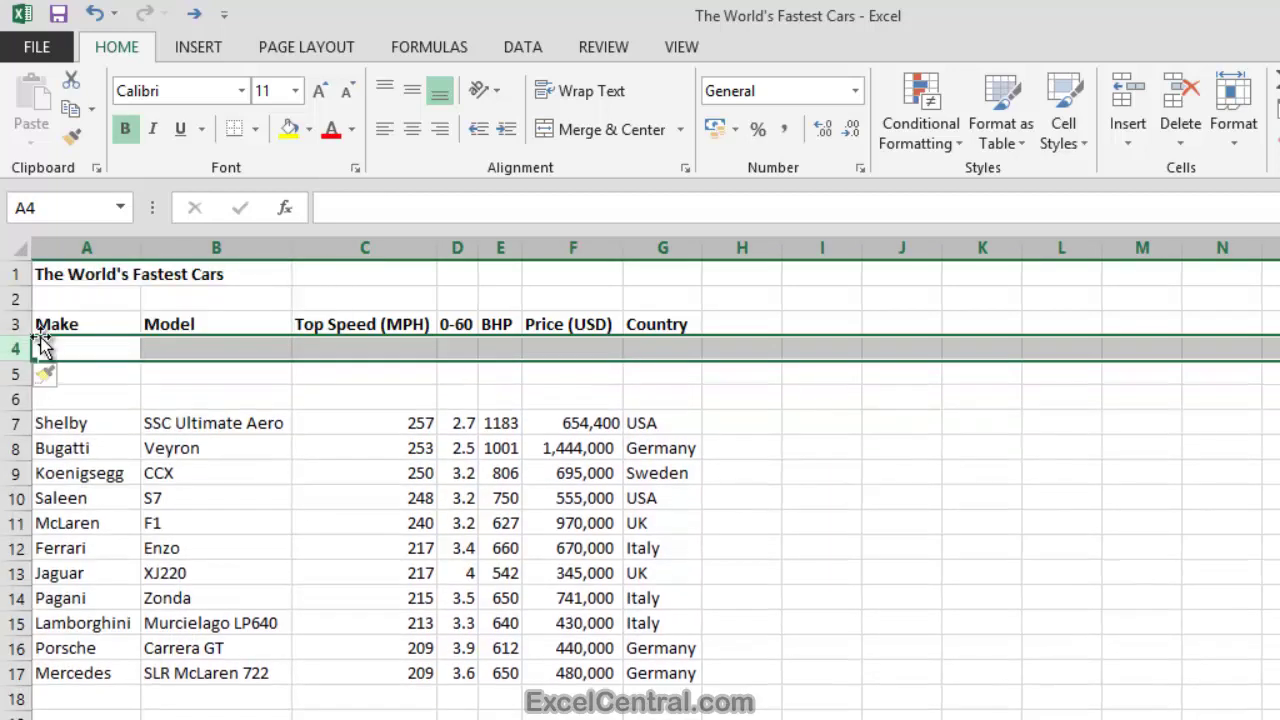
{"action": "right_click", "coordinate": [18, 348]}
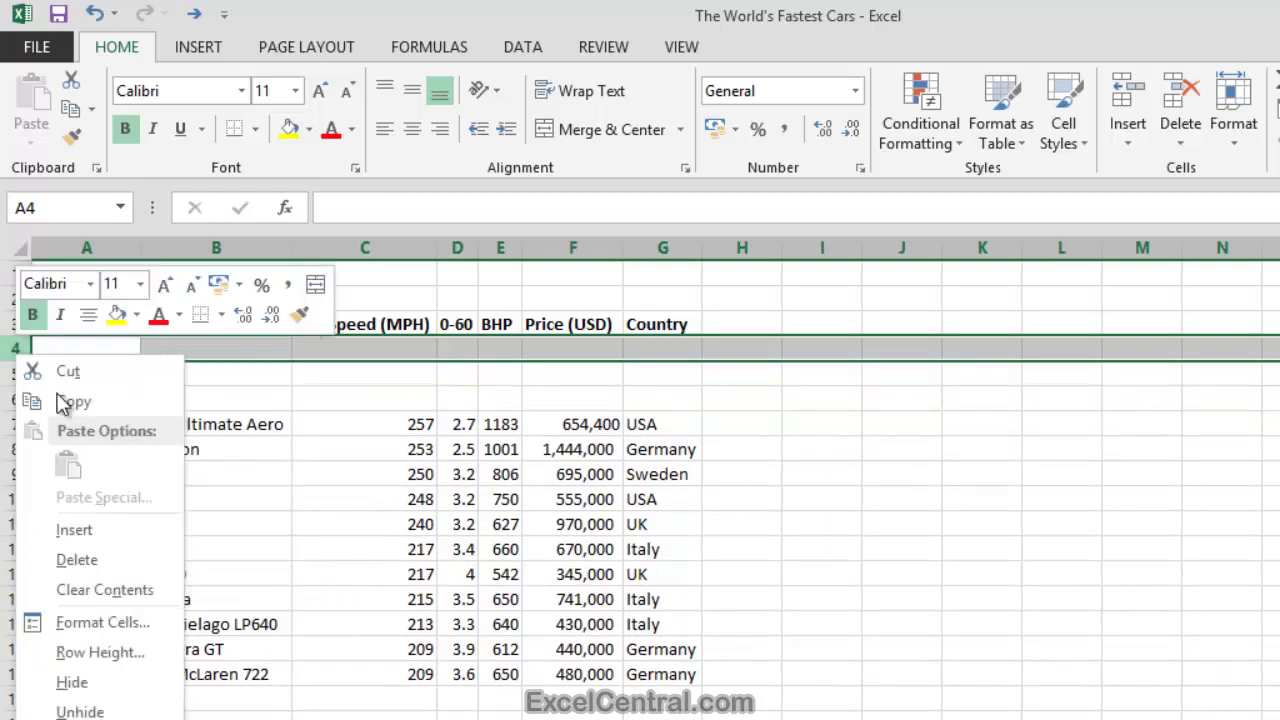
{"action": "left_click", "coordinate": [118, 530]}
{"action": "left_click", "coordinate": [1088, 503]}
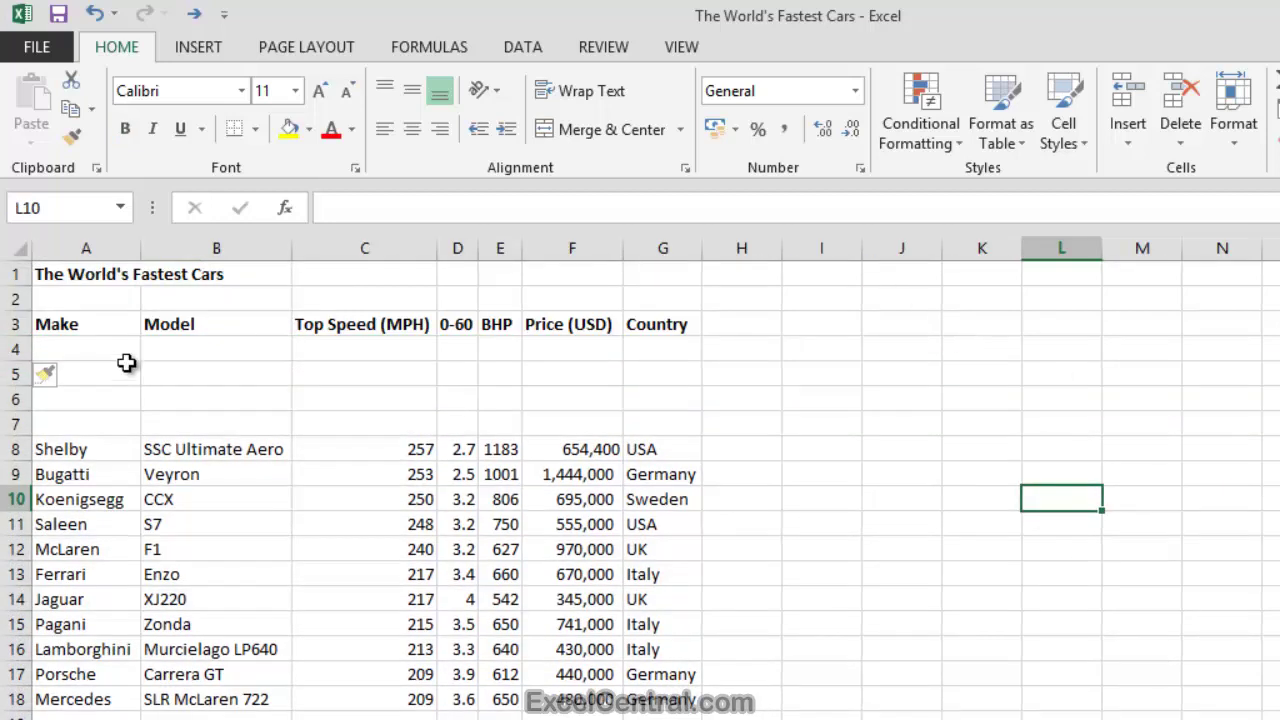
- Delete the four blank rows between the column headings and the Shelby row
{"action": "left_click_drag", "start_coordinate": [14, 350], "coordinate": [10, 424]}
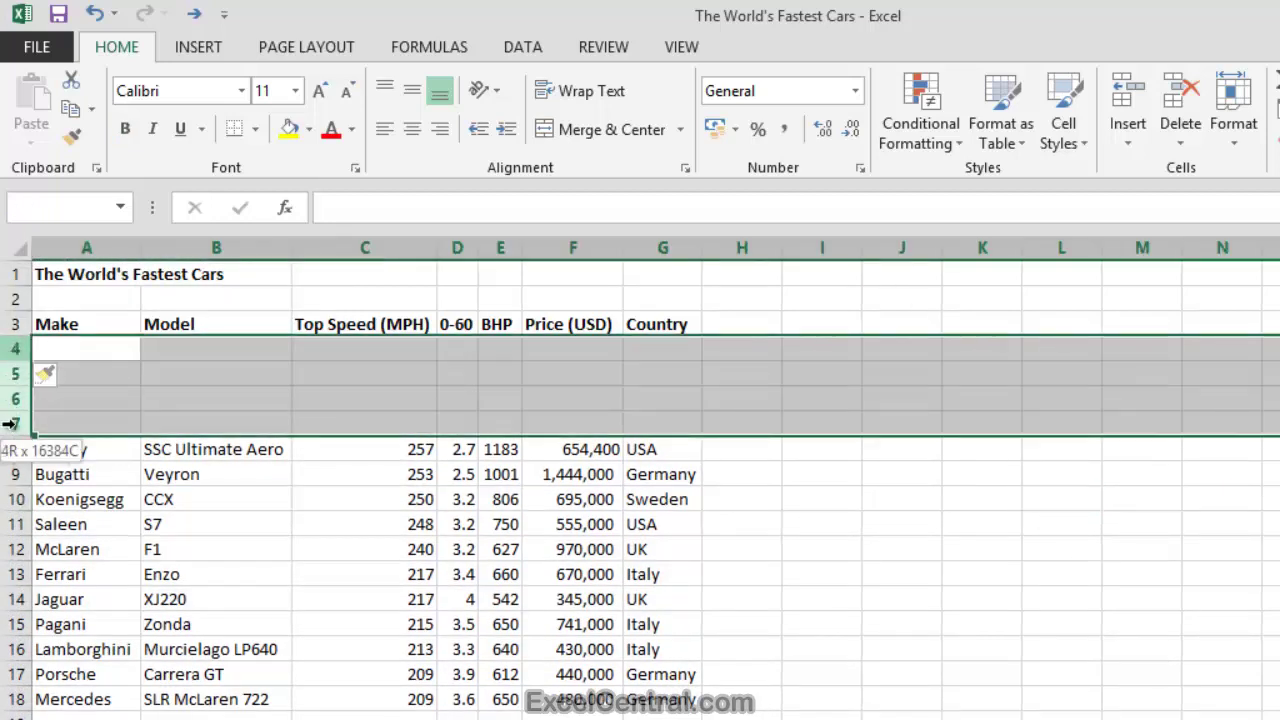
{"action": "right_click", "coordinate": [150, 381]}
{"action": "left_click", "coordinate": [274, 589]}
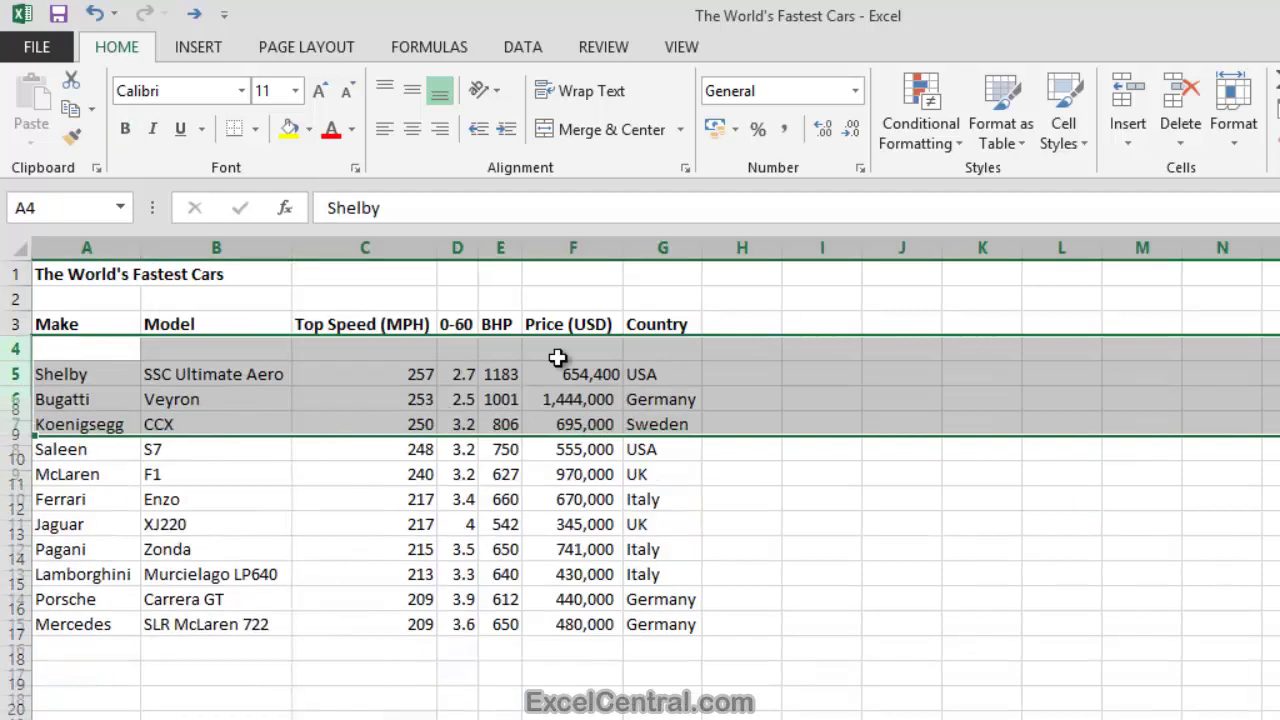
{"action": "left_click", "coordinate": [957, 490]}
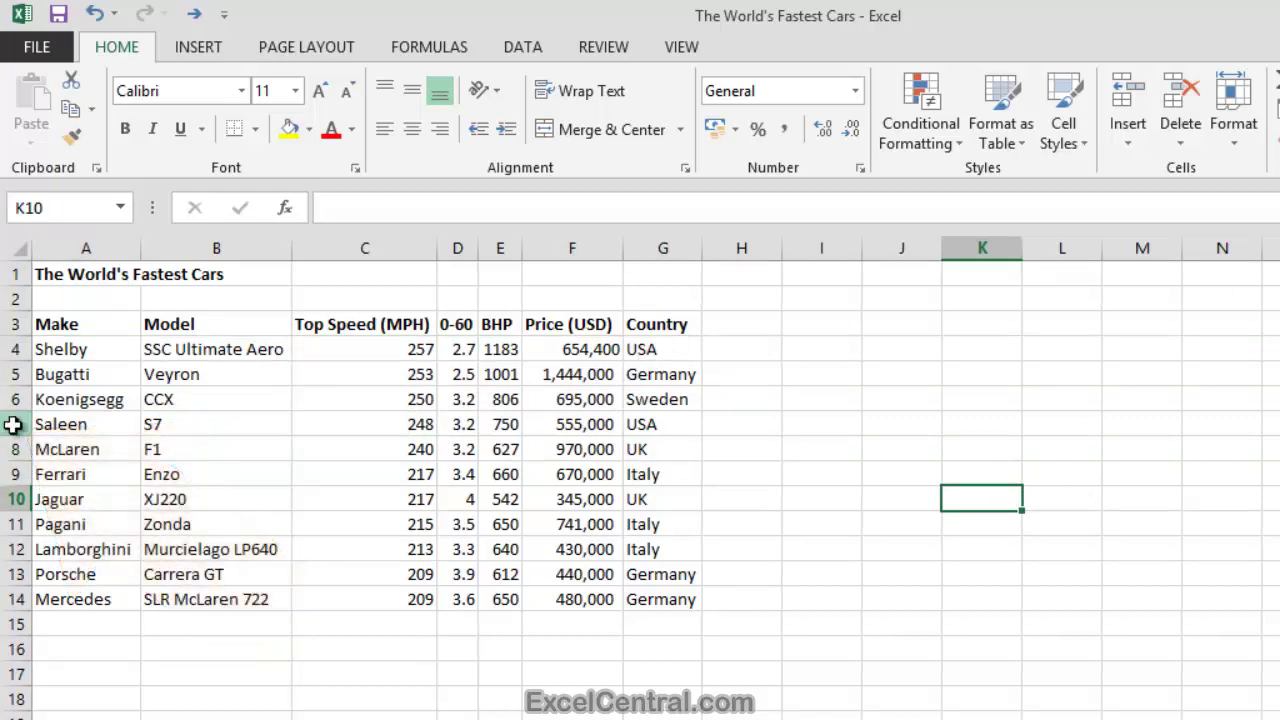
- Insert six blank rows above the Saleen row by using the Saleen through Lamborghini rows as the selection
{"action": "left_click_drag", "start_coordinate": [8, 424], "coordinate": [3, 560]}
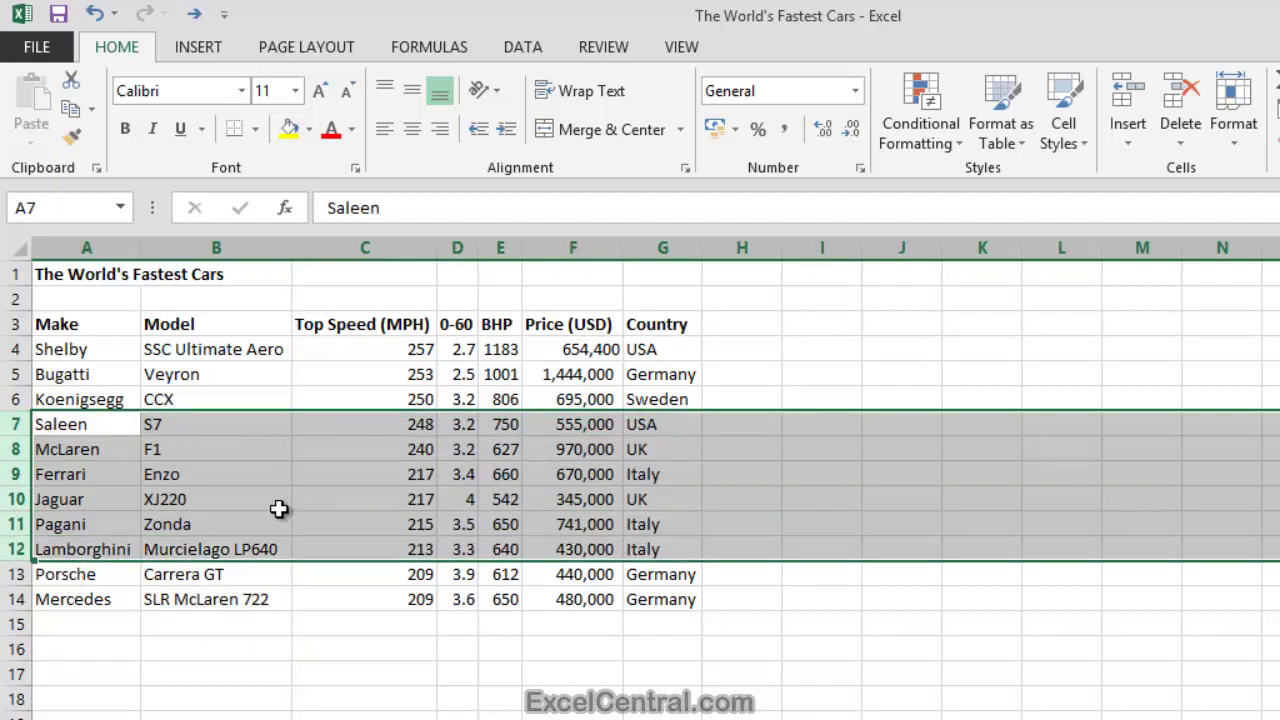
{"action": "right_click", "coordinate": [235, 472]}
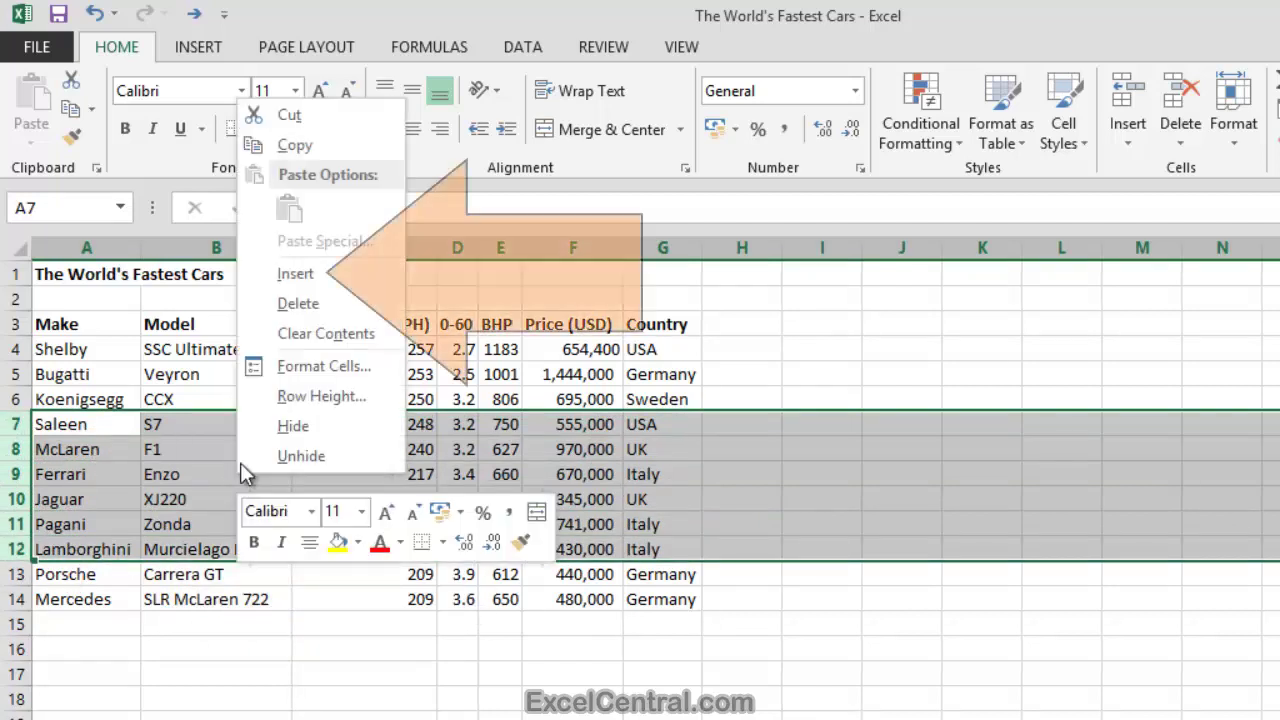
{"action": "left_click", "coordinate": [296, 273]}
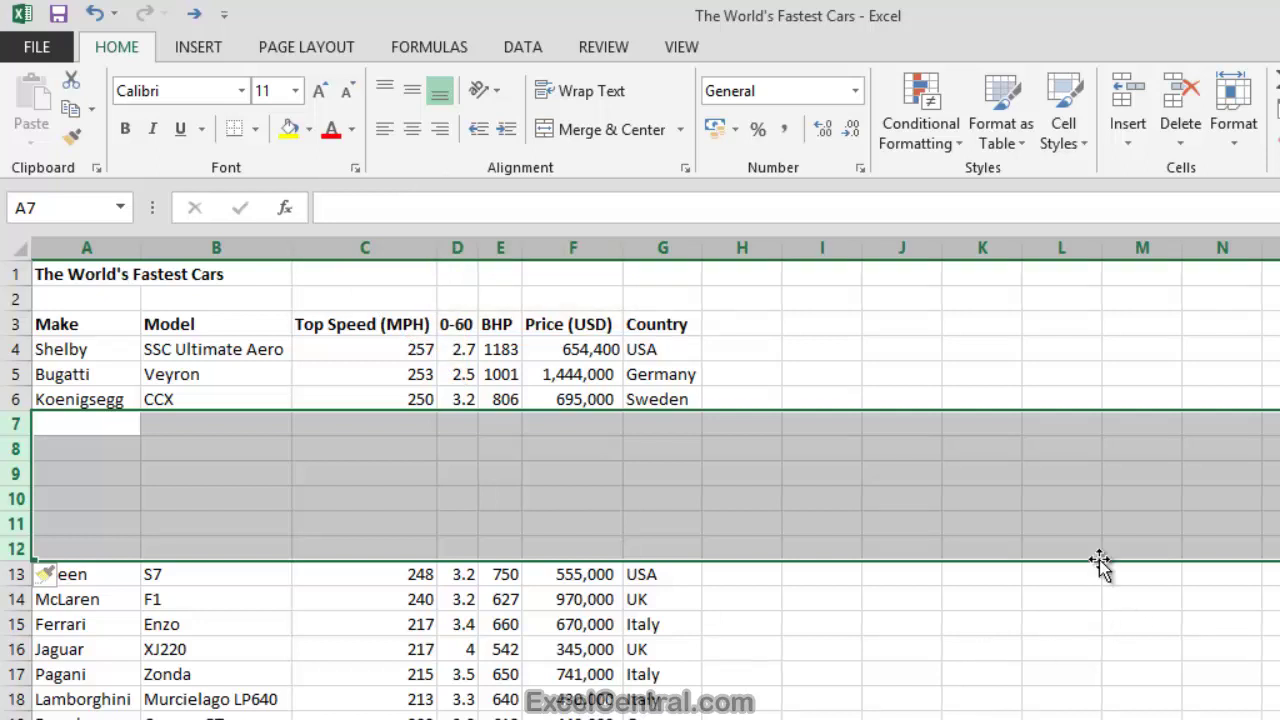
- Delete the six blank rows between the Koenigsegg and Saleen rows
{"action": "right_click", "coordinate": [349, 485]}
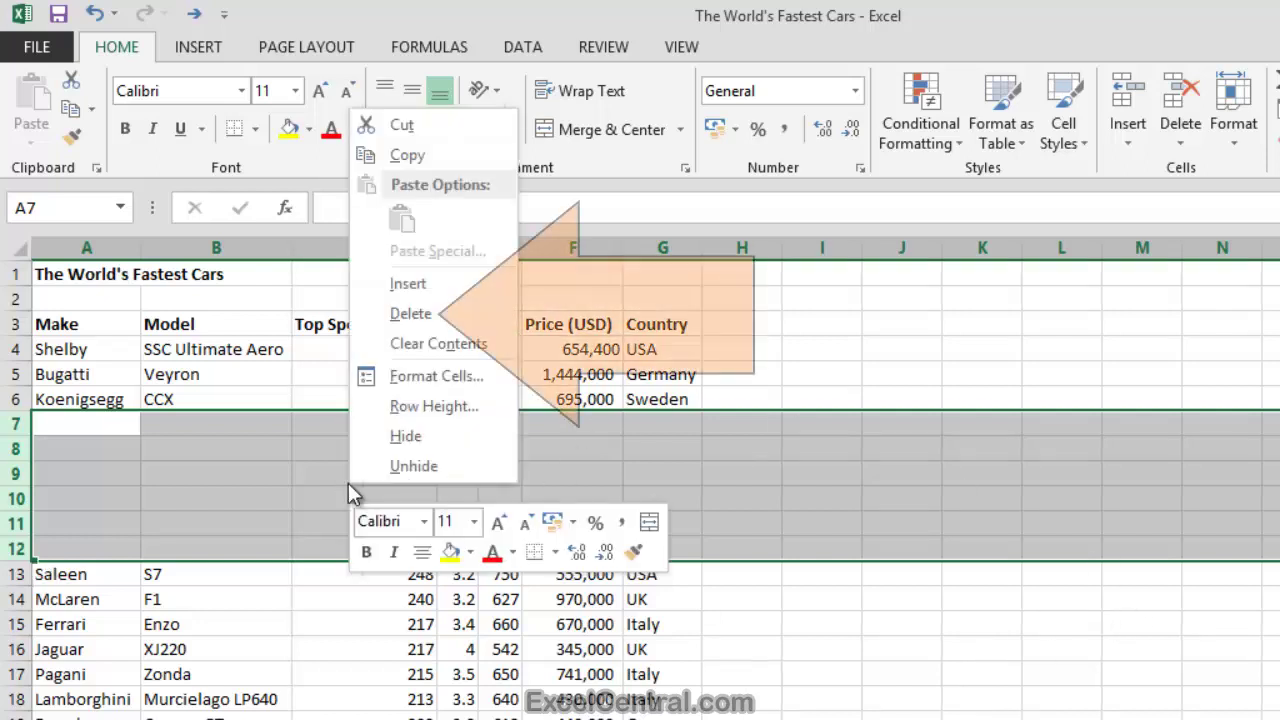
{"action": "left_click", "coordinate": [430, 313]}
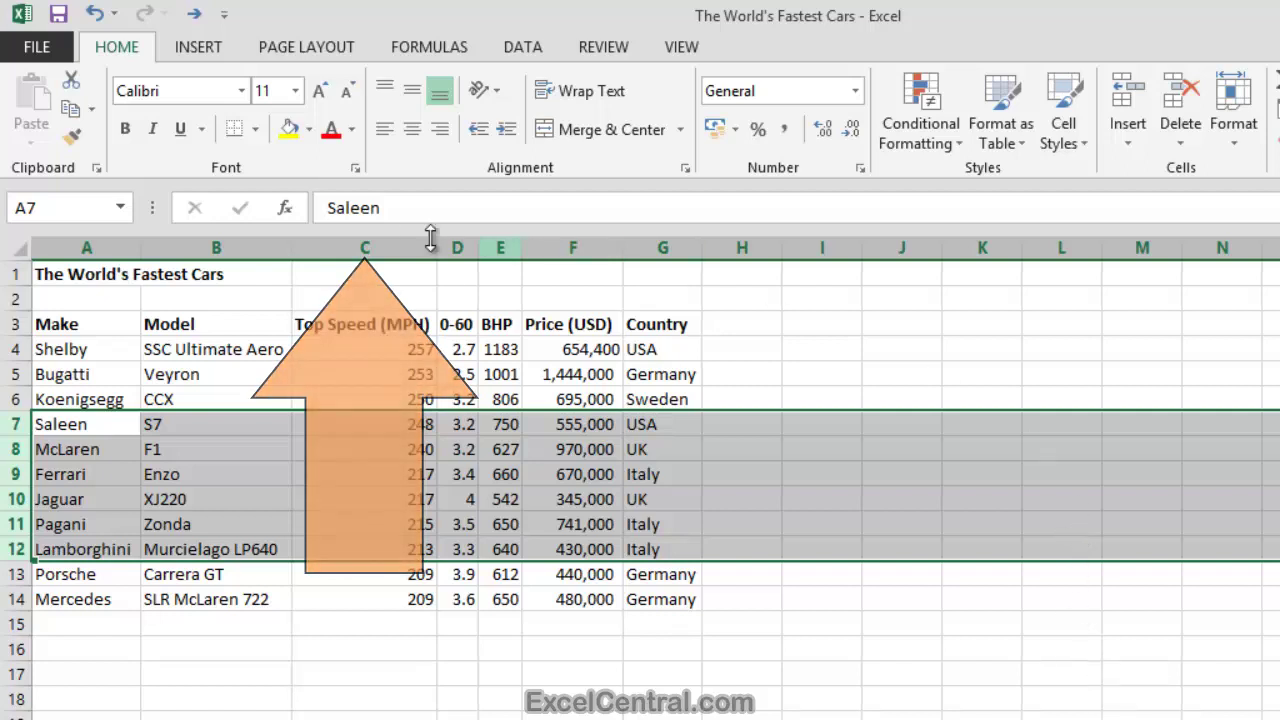
- Insert three blank columns between the Model and Top Speed (MPH) columns
{"action": "left_click_drag", "start_coordinate": [371, 249], "coordinate": [500, 250]}
{"action": "right_click", "coordinate": [372, 306]}
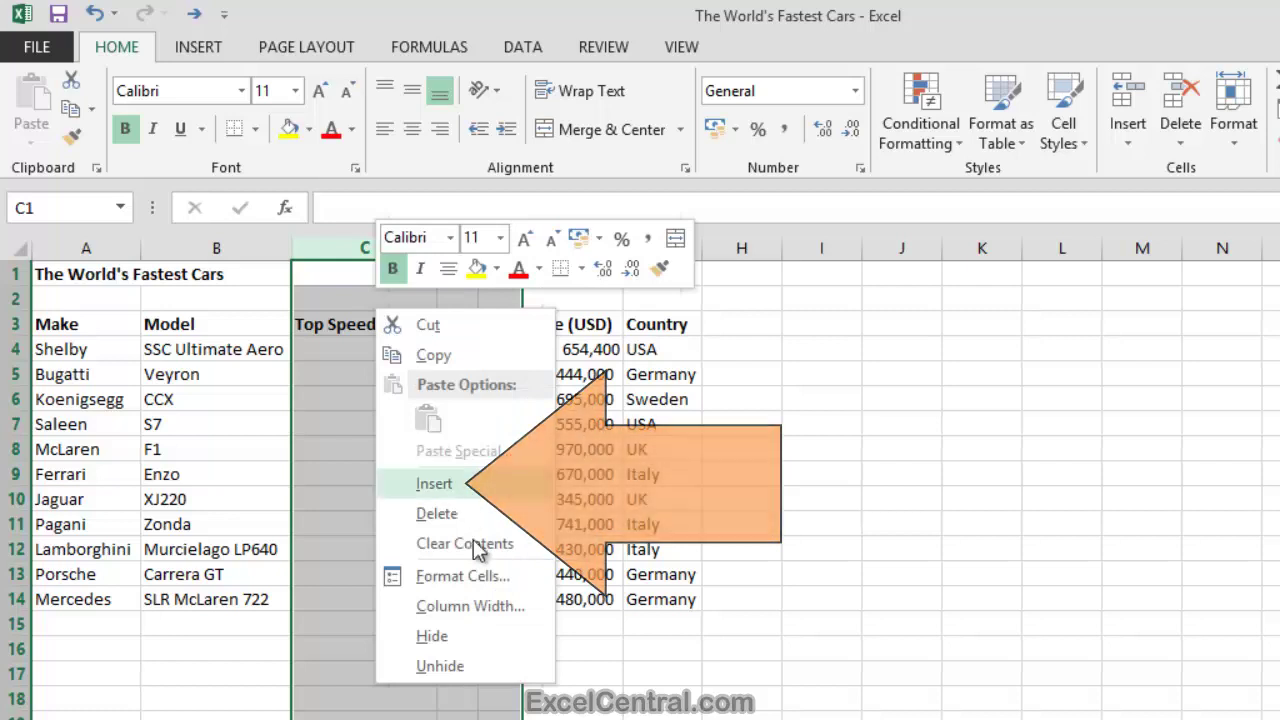
{"action": "left_click", "coordinate": [462, 486]}
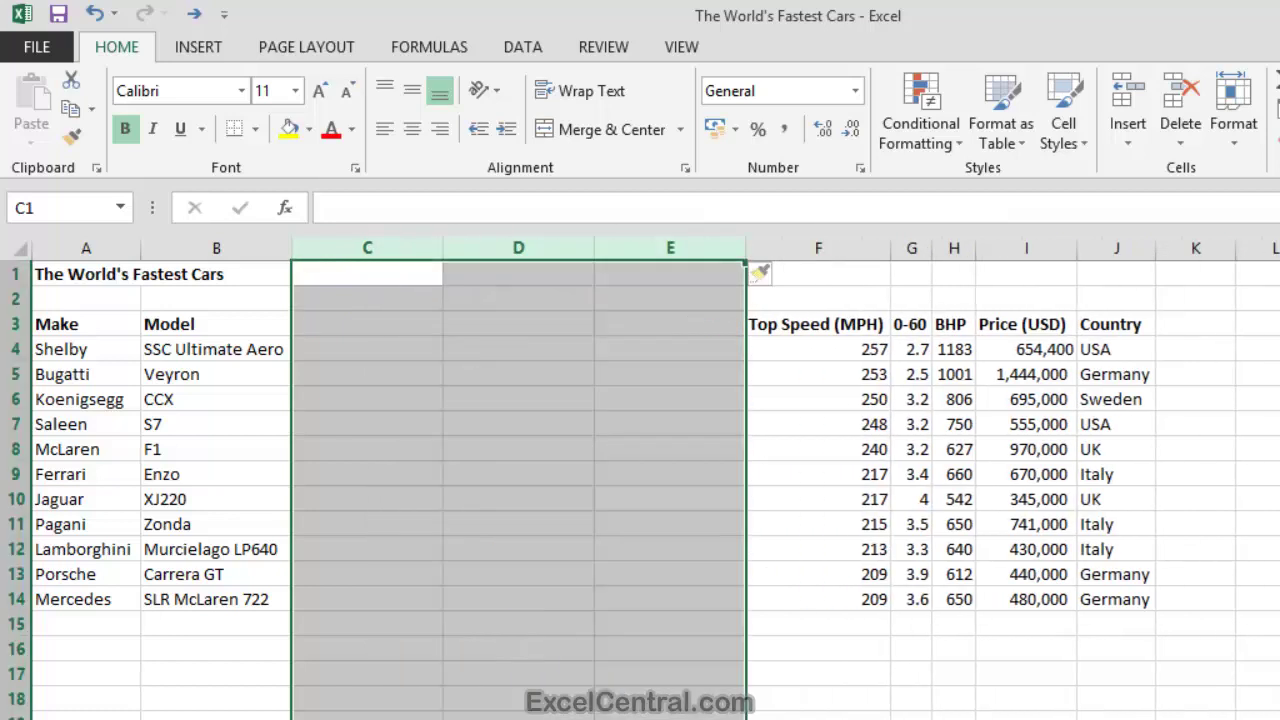
- Delete the three blank columns C to E and deselect the columns
{"action": "left_click_drag", "start_coordinate": [394, 243], "coordinate": [641, 236]}
{"action": "right_click", "coordinate": [546, 358]}
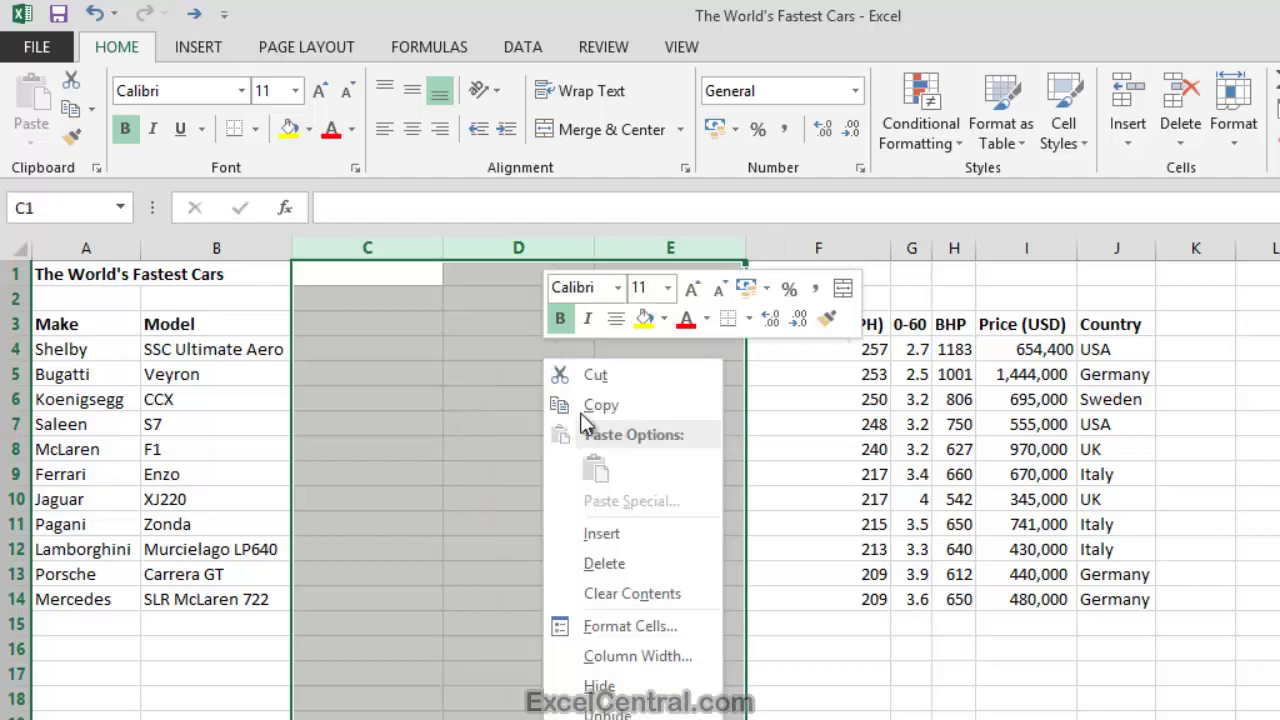
{"action": "left_click", "coordinate": [652, 568]}
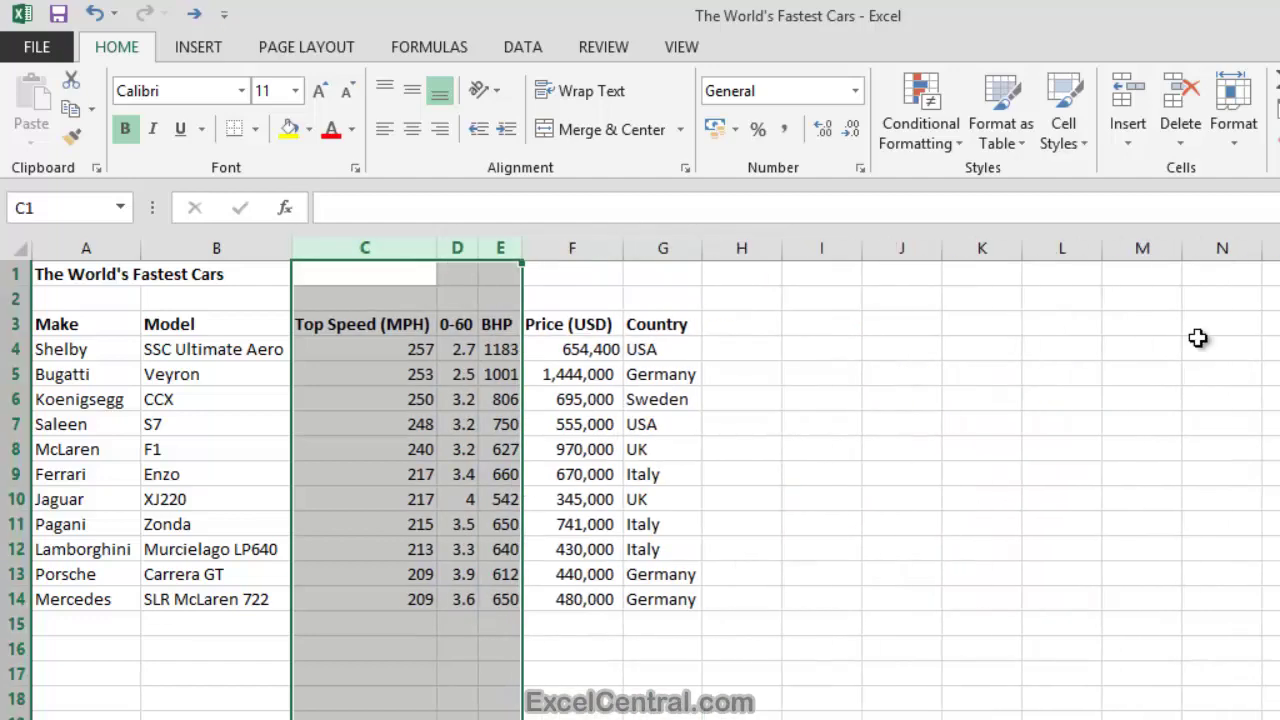
{"action": "left_click", "coordinate": [748, 400]}
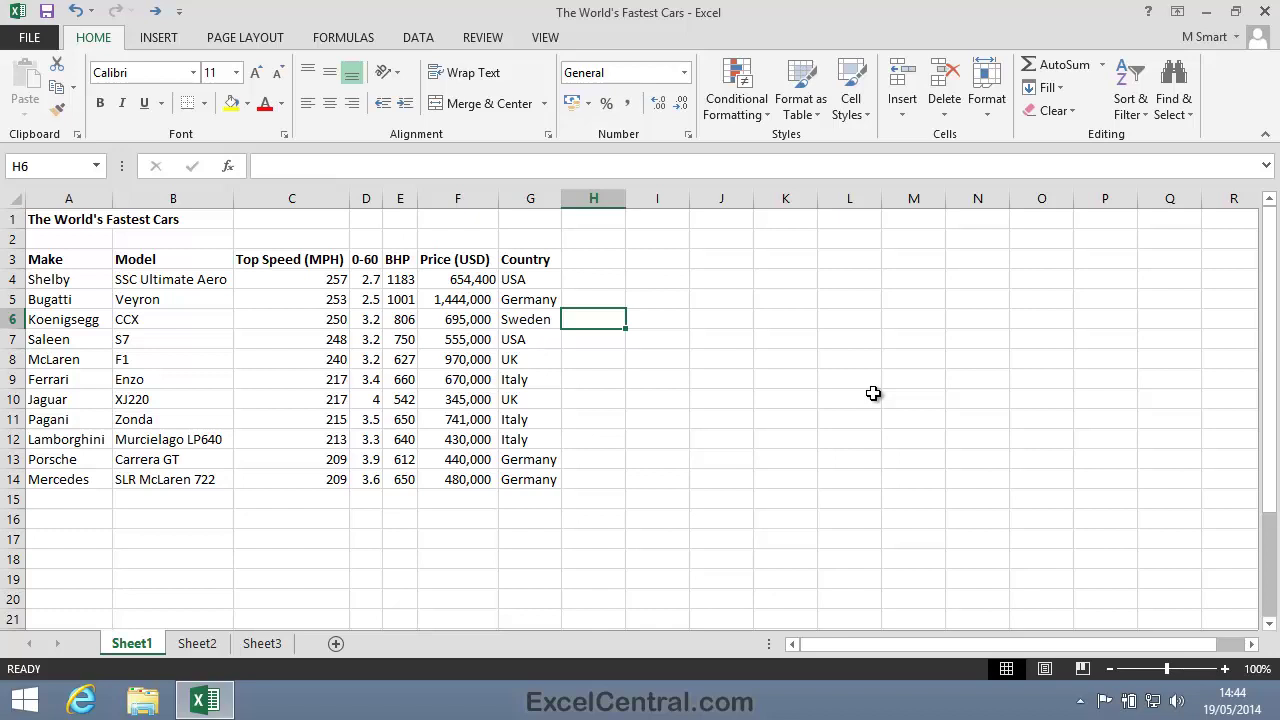
- Insert one blank sheet column before the 0-60 column, starting from the Shelby row's 0-60 cell
{"action": "left_click", "coordinate": [367, 279]}
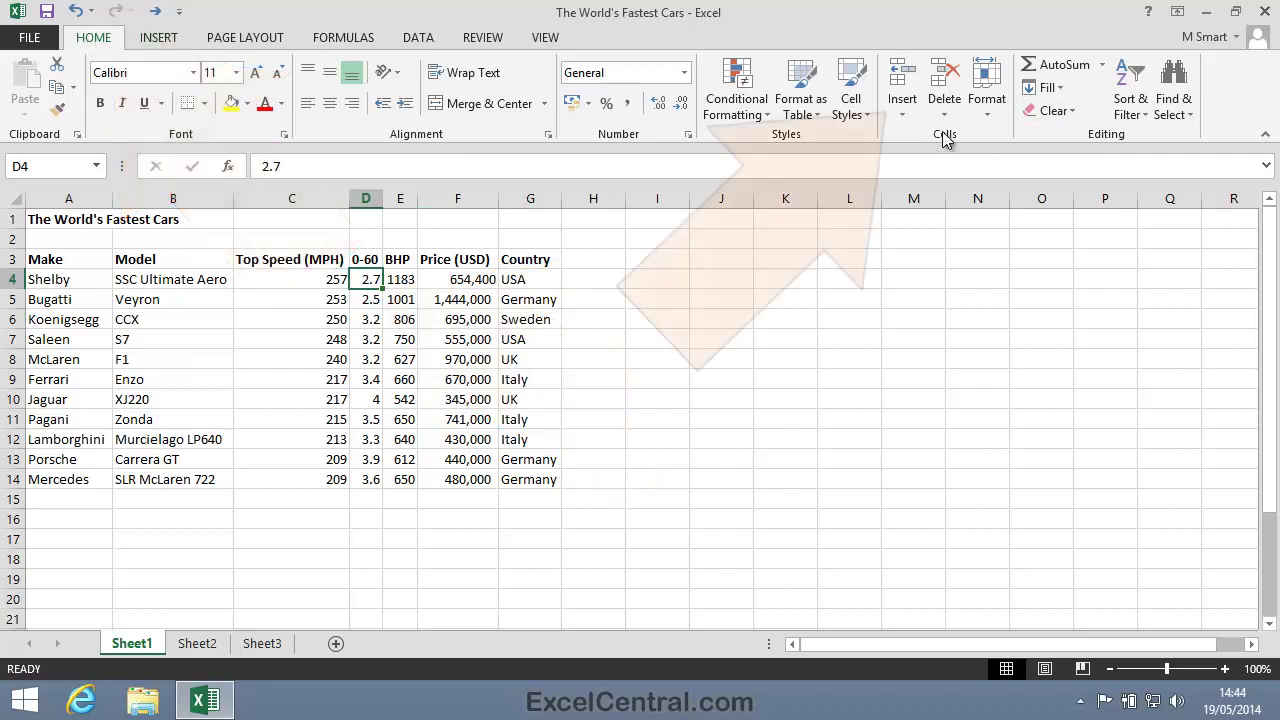
{"action": "left_click", "coordinate": [904, 112]}
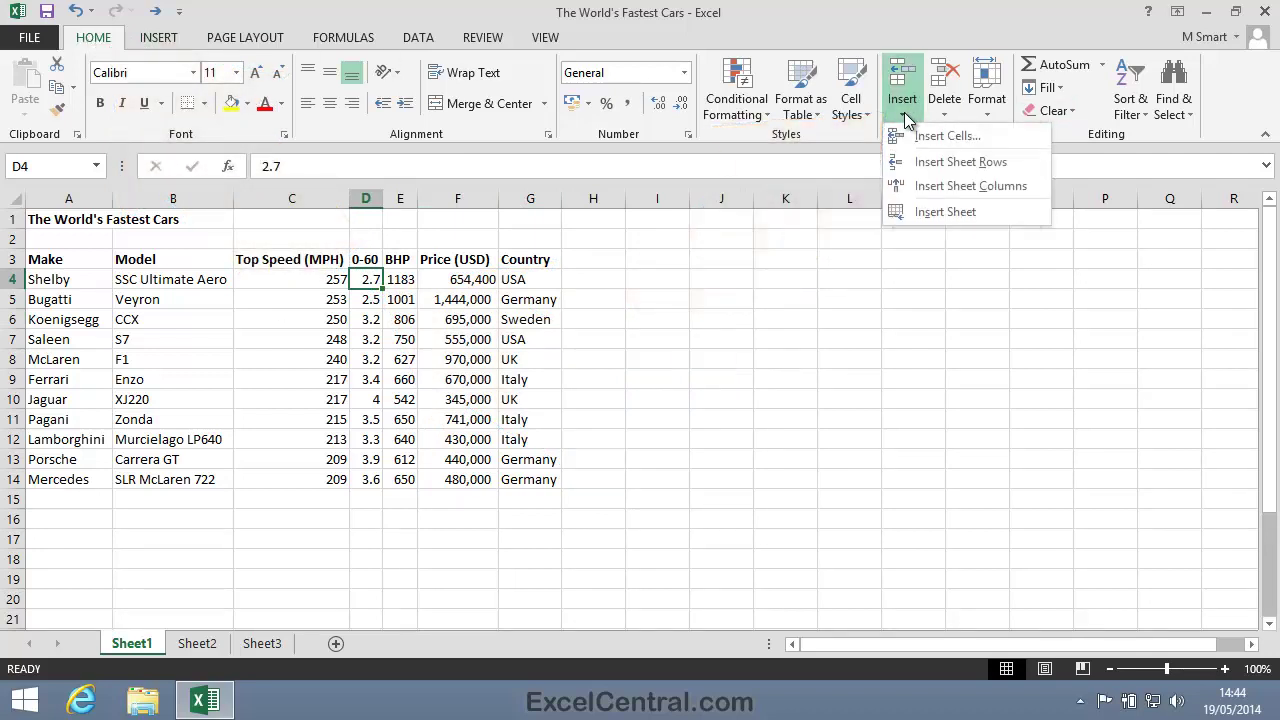
{"action": "left_click", "coordinate": [945, 186]}
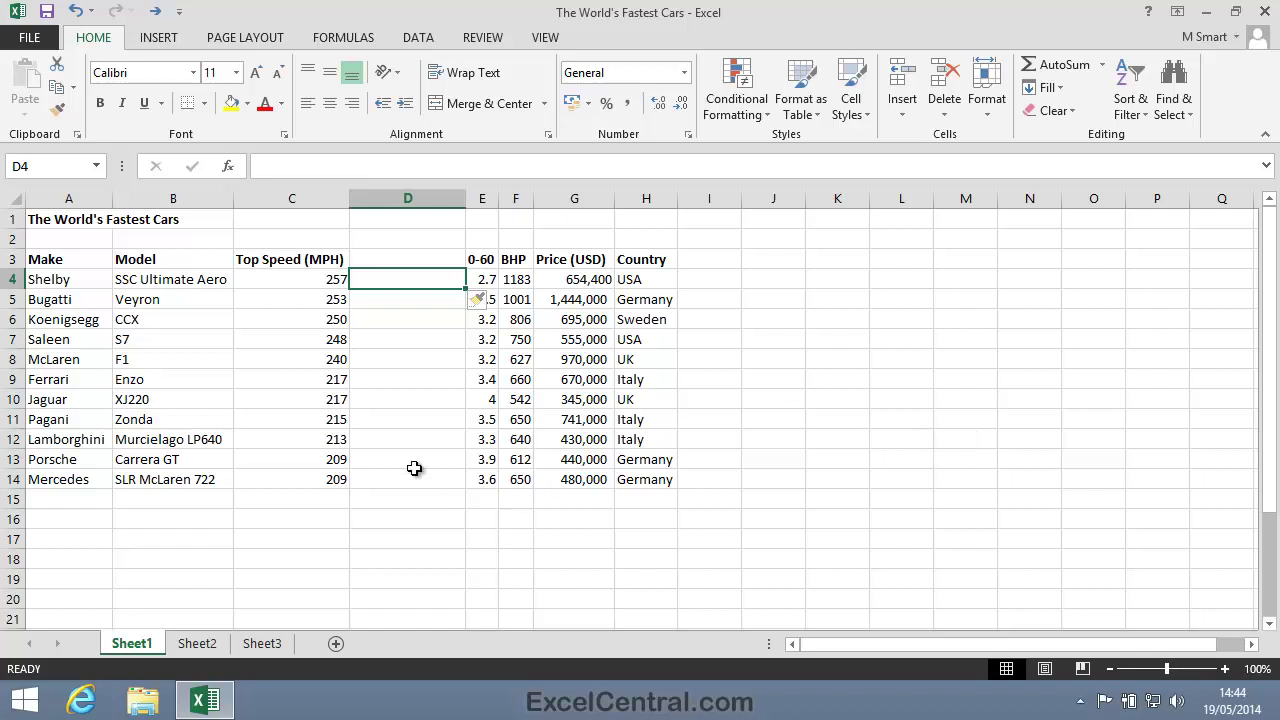
- Insert one blank sheet row above the Koenigsegg row, starting from its Model cell
{"action": "left_click", "coordinate": [182, 320]}
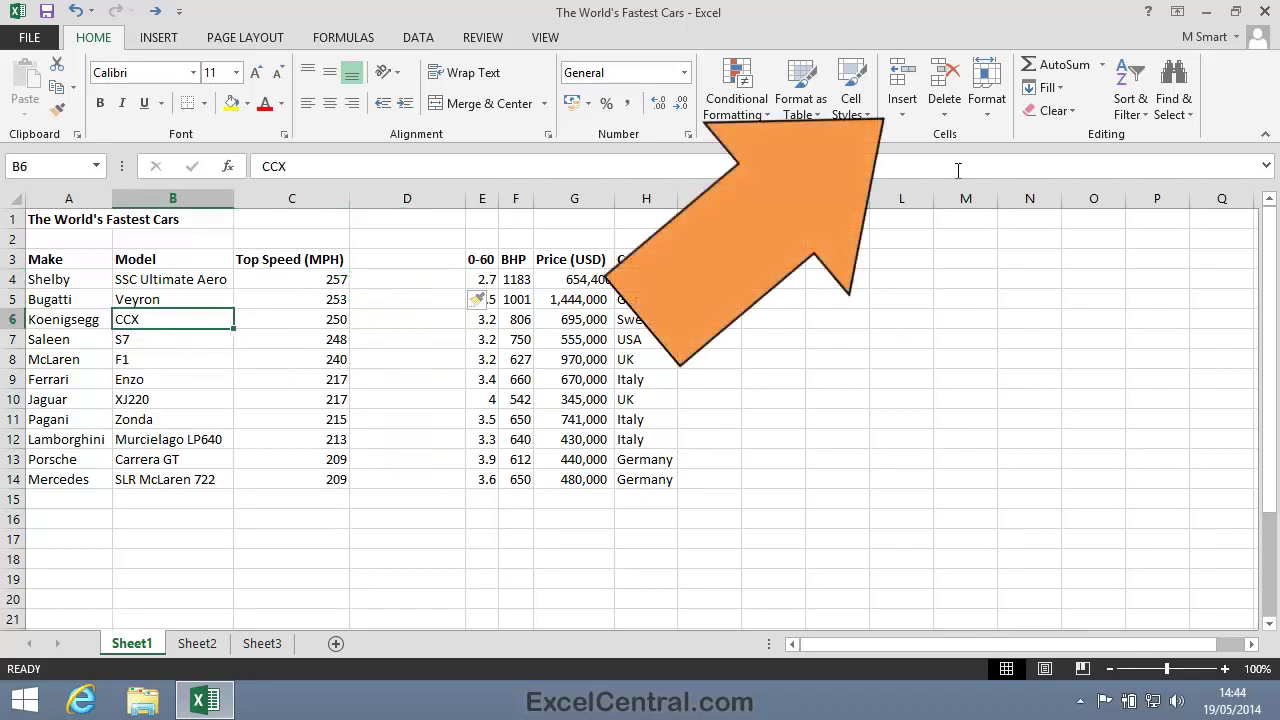
{"action": "left_click", "coordinate": [904, 114]}
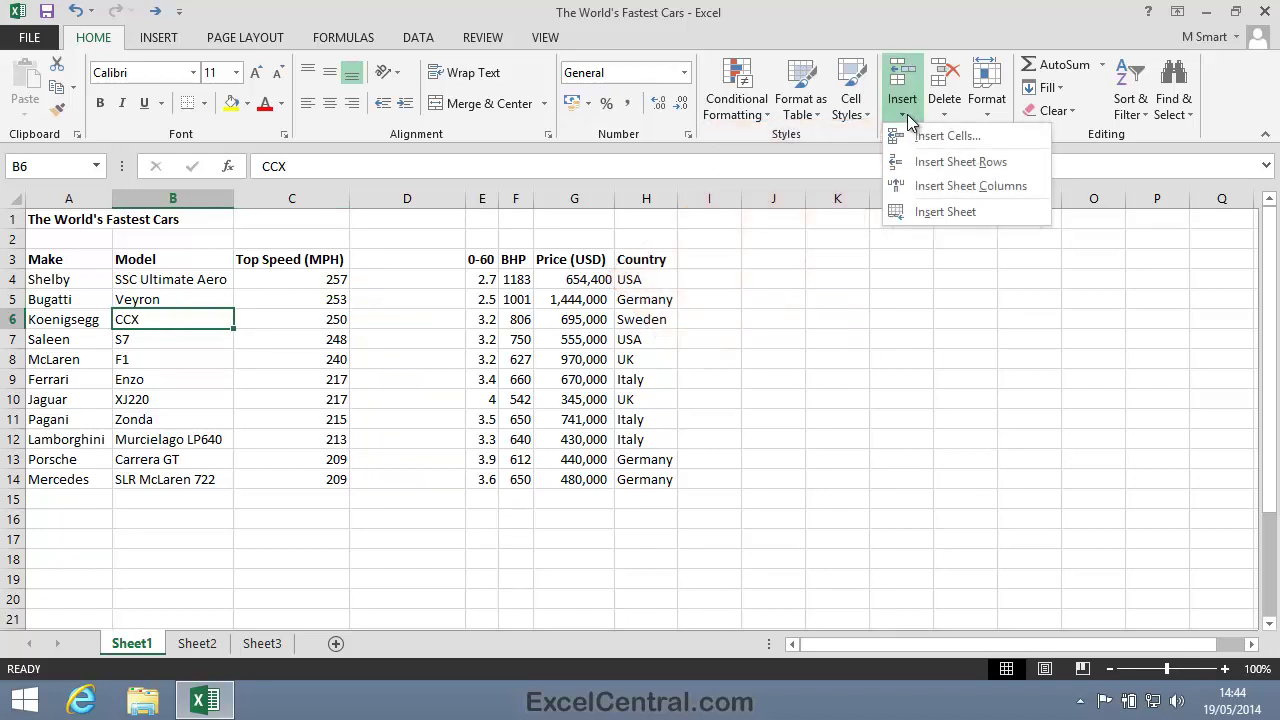
{"action": "left_click", "coordinate": [939, 162]}
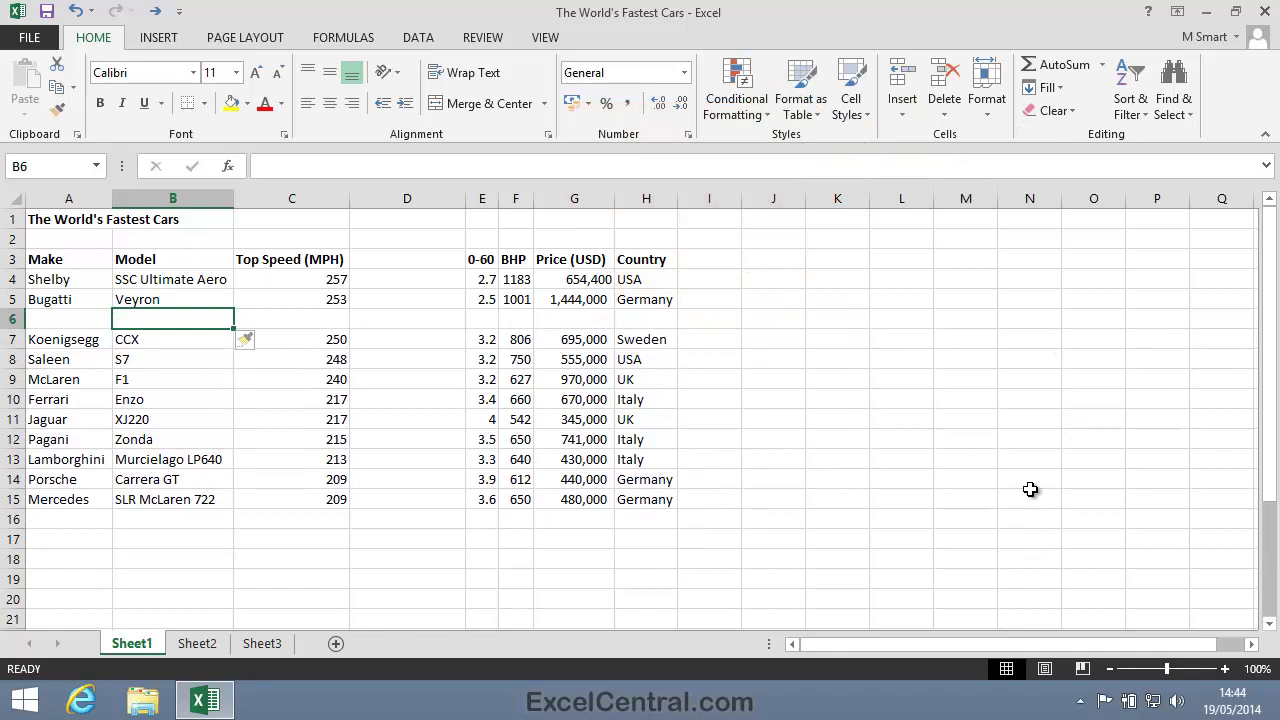
- Delete the blank column D between the Top Speed (MPH) and 0-60 columns
{"action": "left_click", "coordinate": [433, 193]}
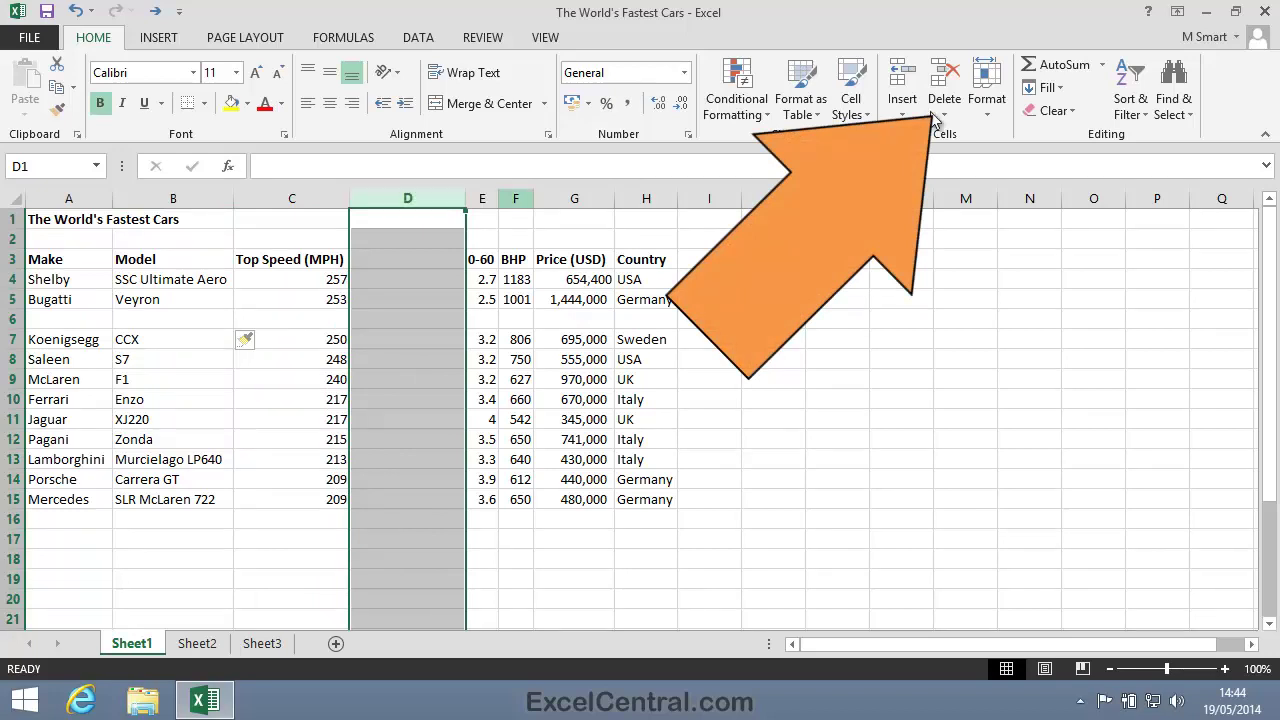
{"action": "left_click", "coordinate": [940, 116]}
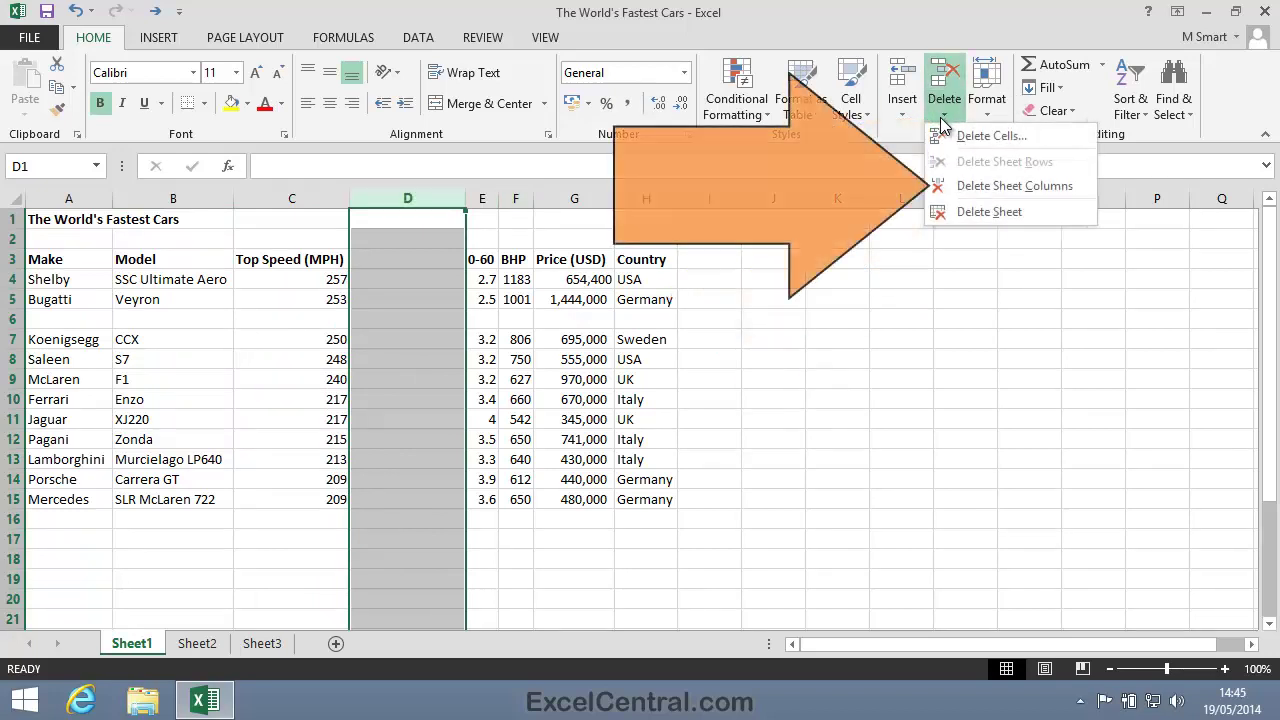
{"action": "left_click", "coordinate": [1013, 187]}
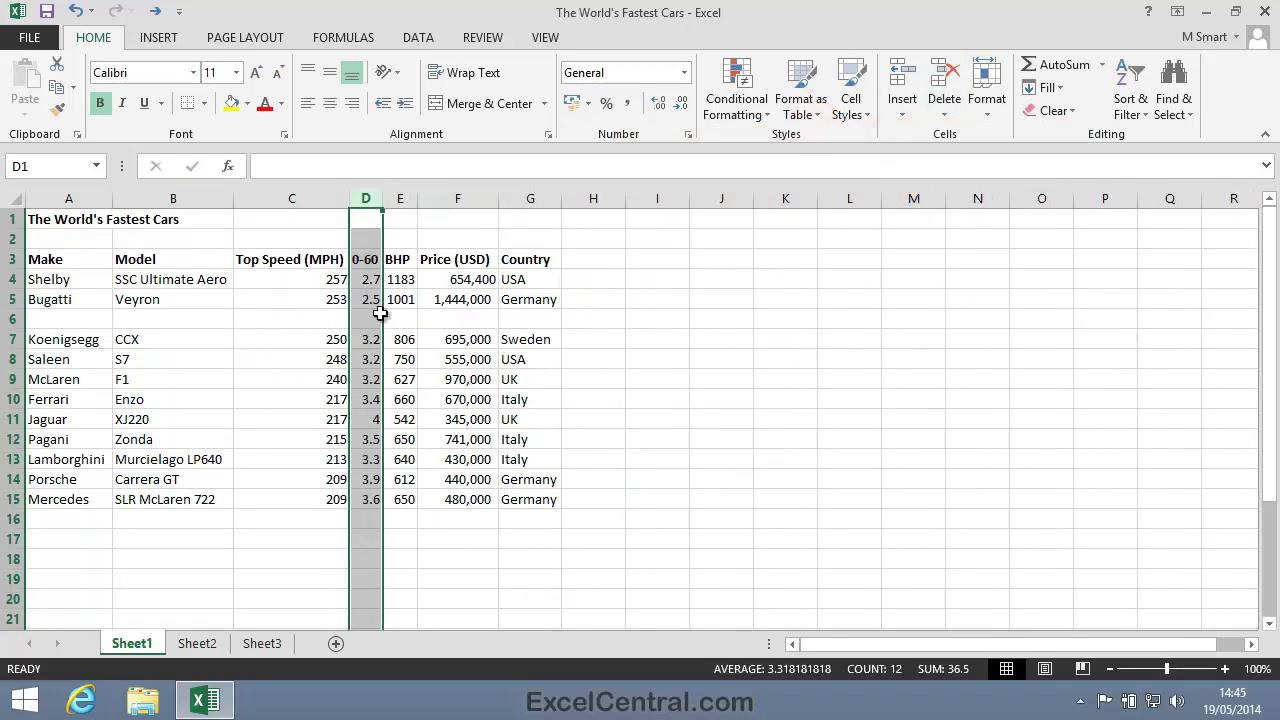
- Delete the blank row 6 between the Bugatti and Koenigsegg rows
{"action": "left_click", "coordinate": [10, 318]}
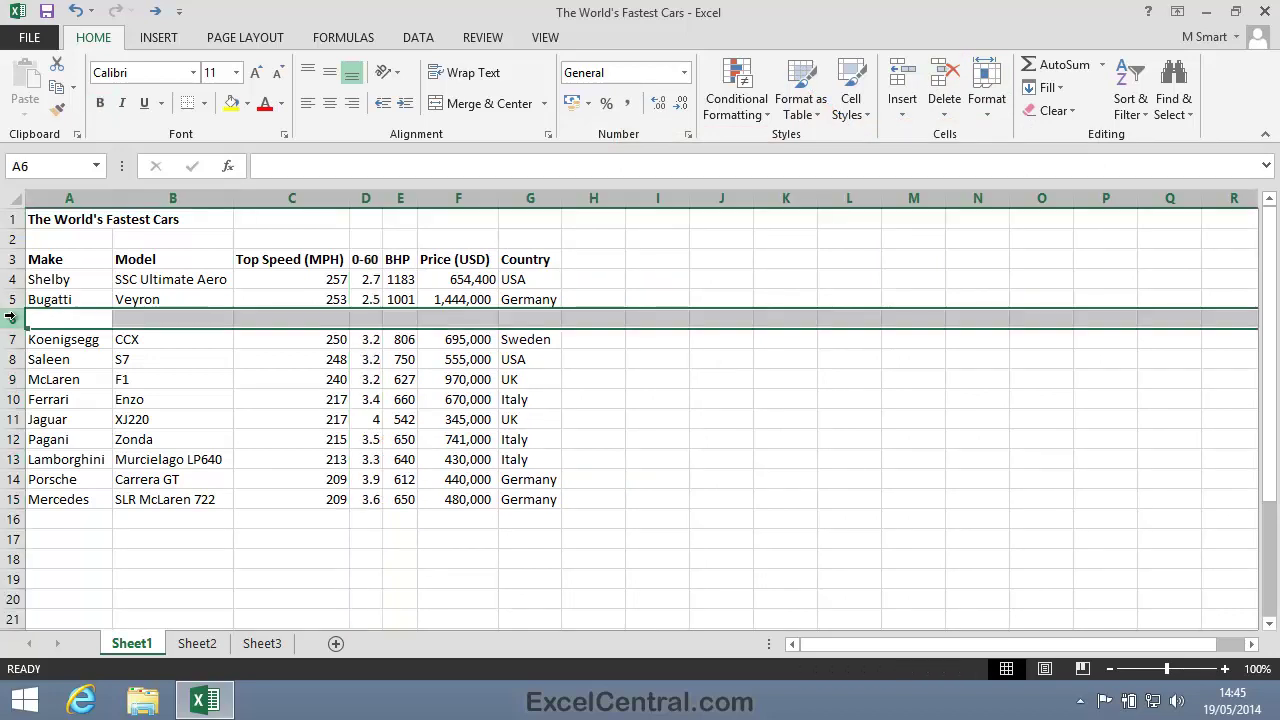
{"action": "left_click", "coordinate": [945, 116]}
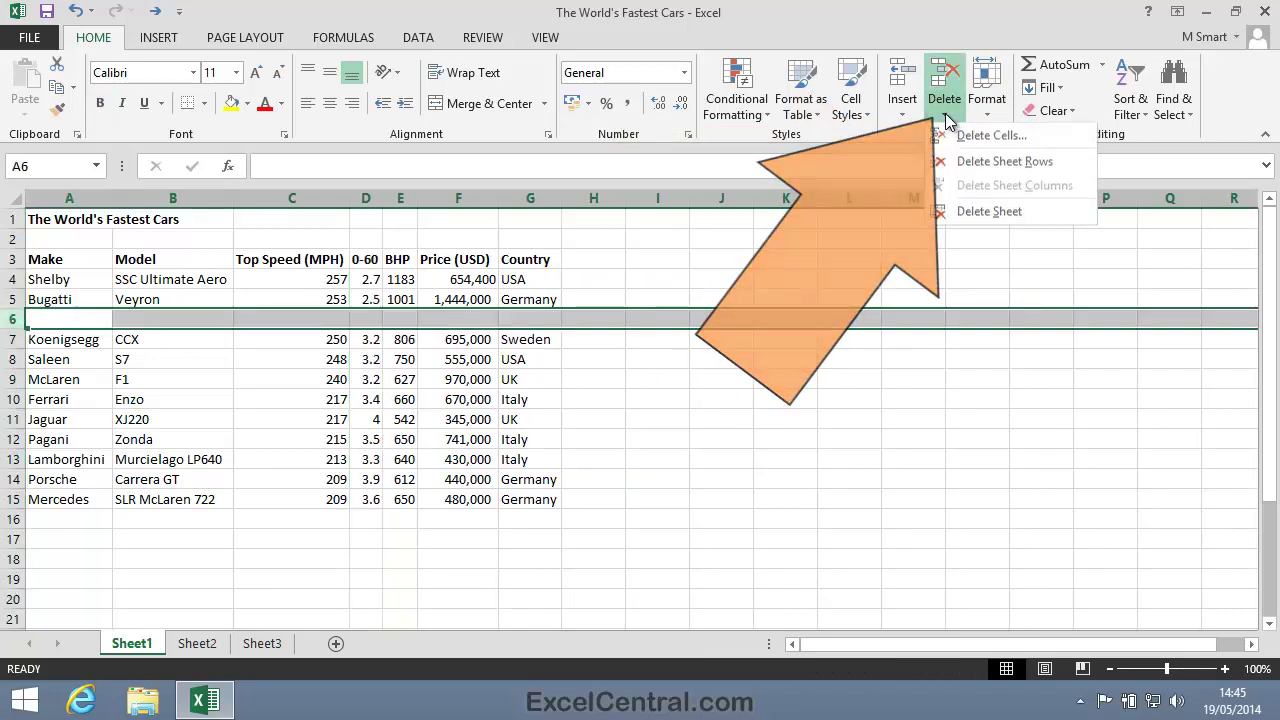
{"action": "left_click", "coordinate": [981, 161]}
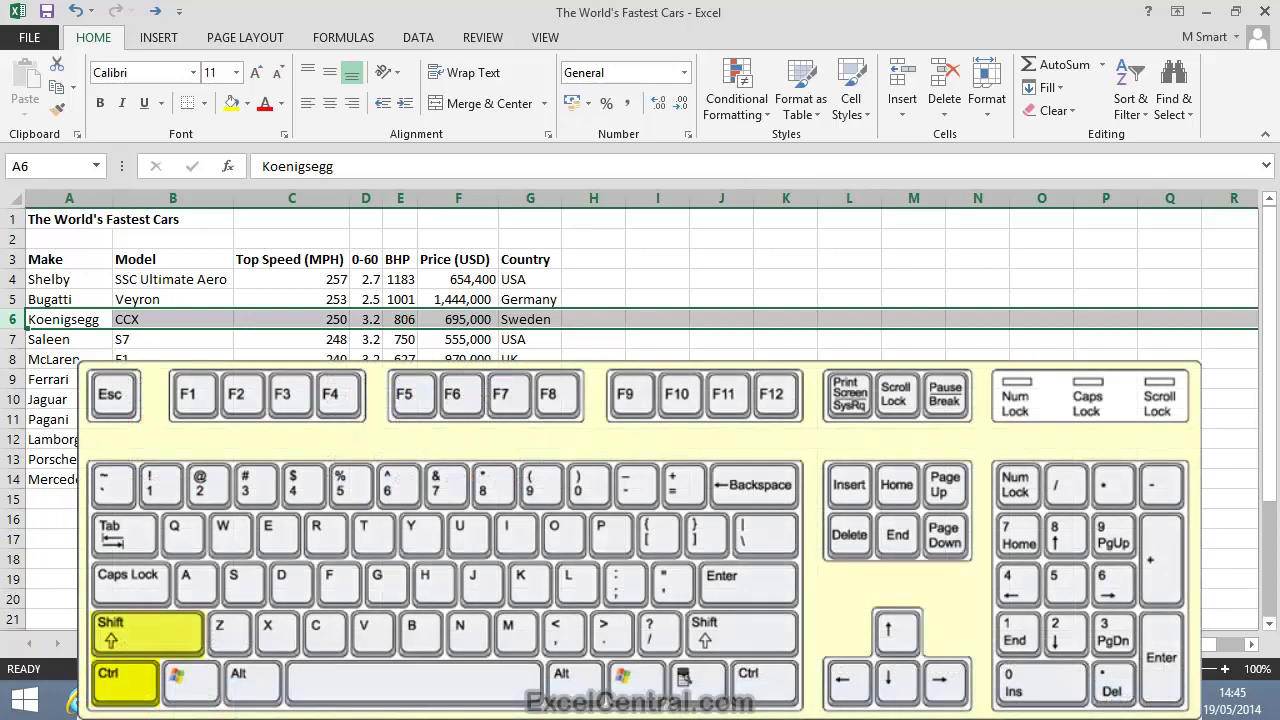
- Insert six blank rows between the Shelby and Bugatti rows
{"action": "key", "text": "ctrl+shift+equal"}
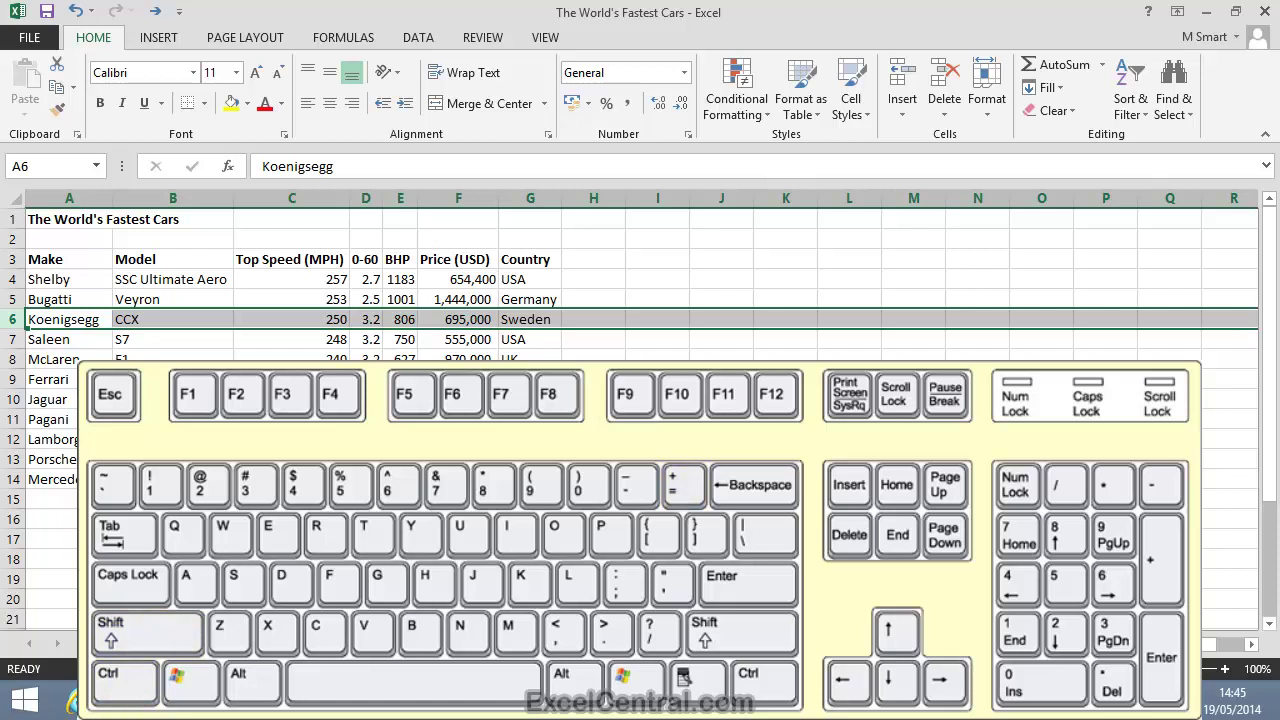
{"action": "left_click", "coordinate": [13, 299]}
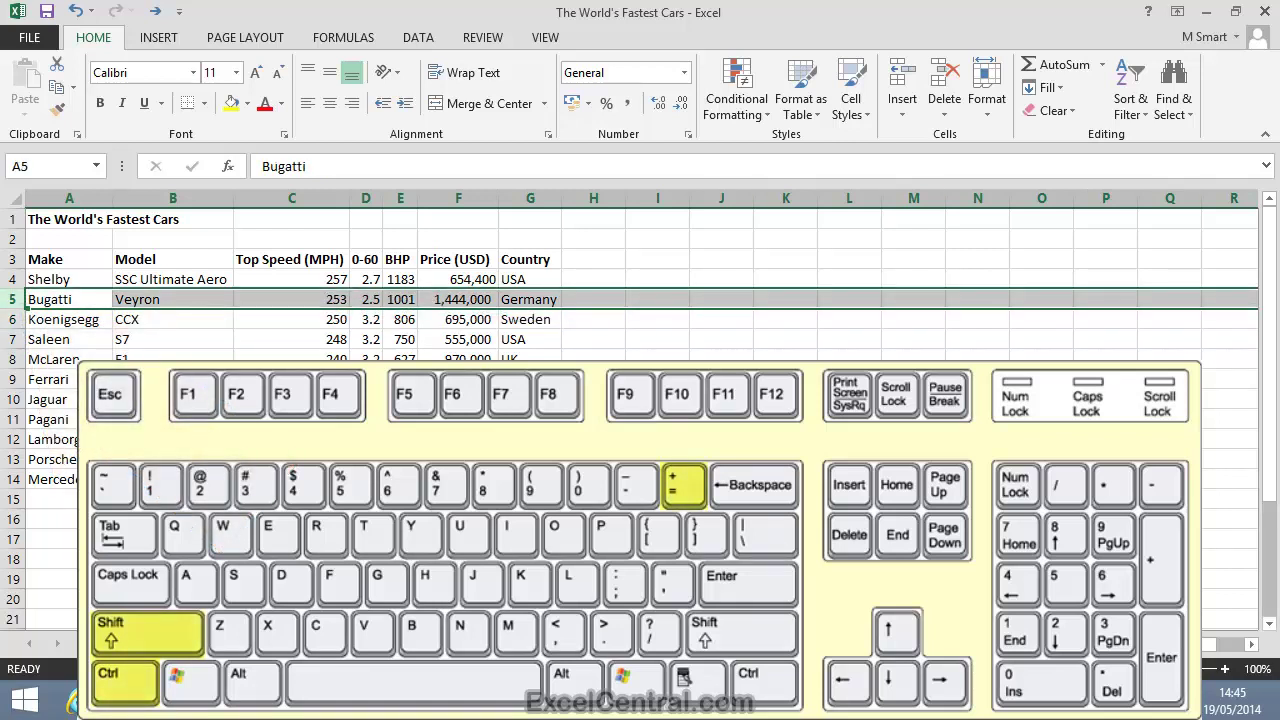
{"action": "key", "text": "ctrl+shift+plus"}
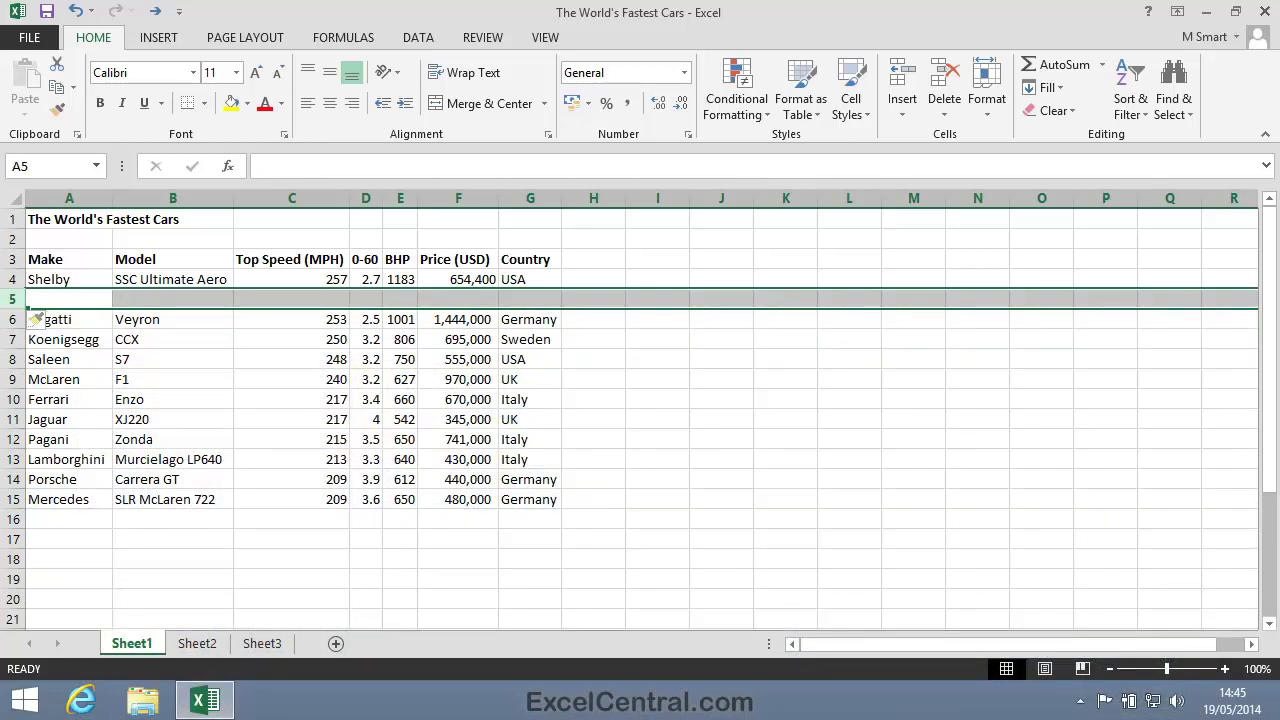
{"action": "key", "text": "ctrl+shift+plus"}
{"action": "key", "text": "ctrl+shift+plus"}
{"action": "key", "text": "ctrl+shift+plus"}
{"action": "key", "text": "ctrl+shift+plus"}
{"action": "key", "text": "ctrl+shift+plus"}
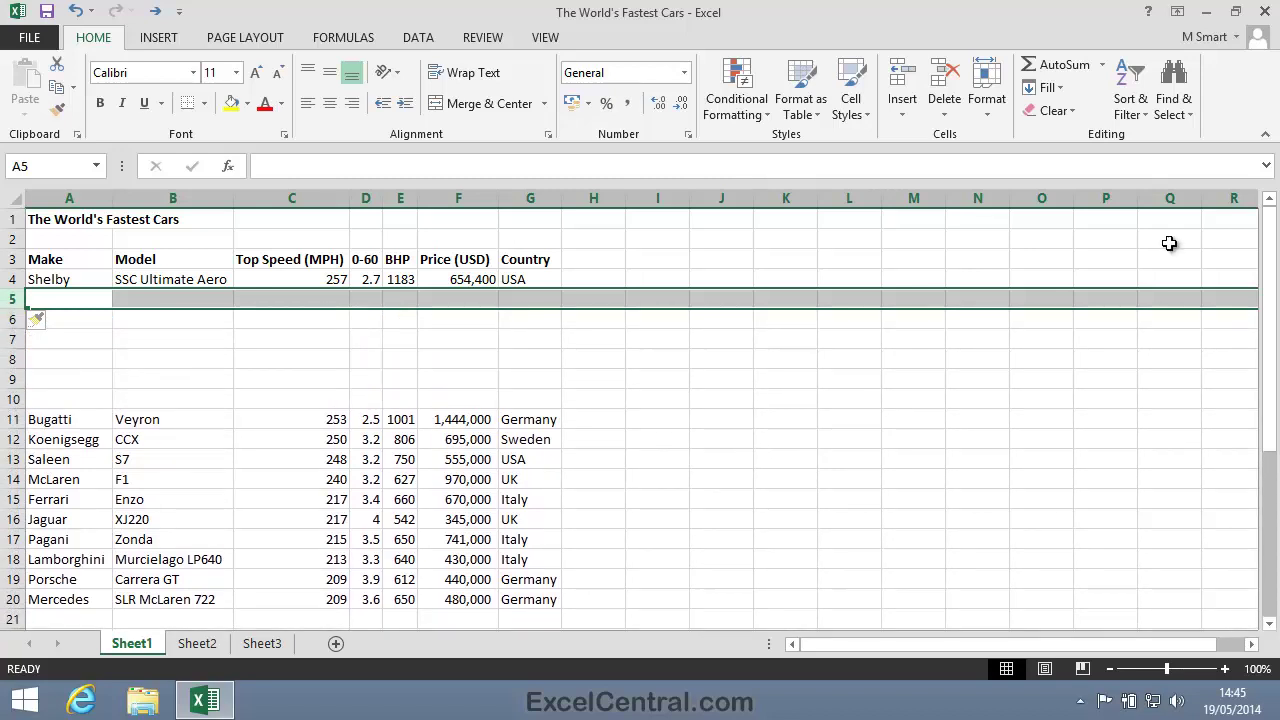
- Insert three blank columns before the Top Speed (MPH) column, one column at a time
{"action": "left_click", "coordinate": [319, 190]}
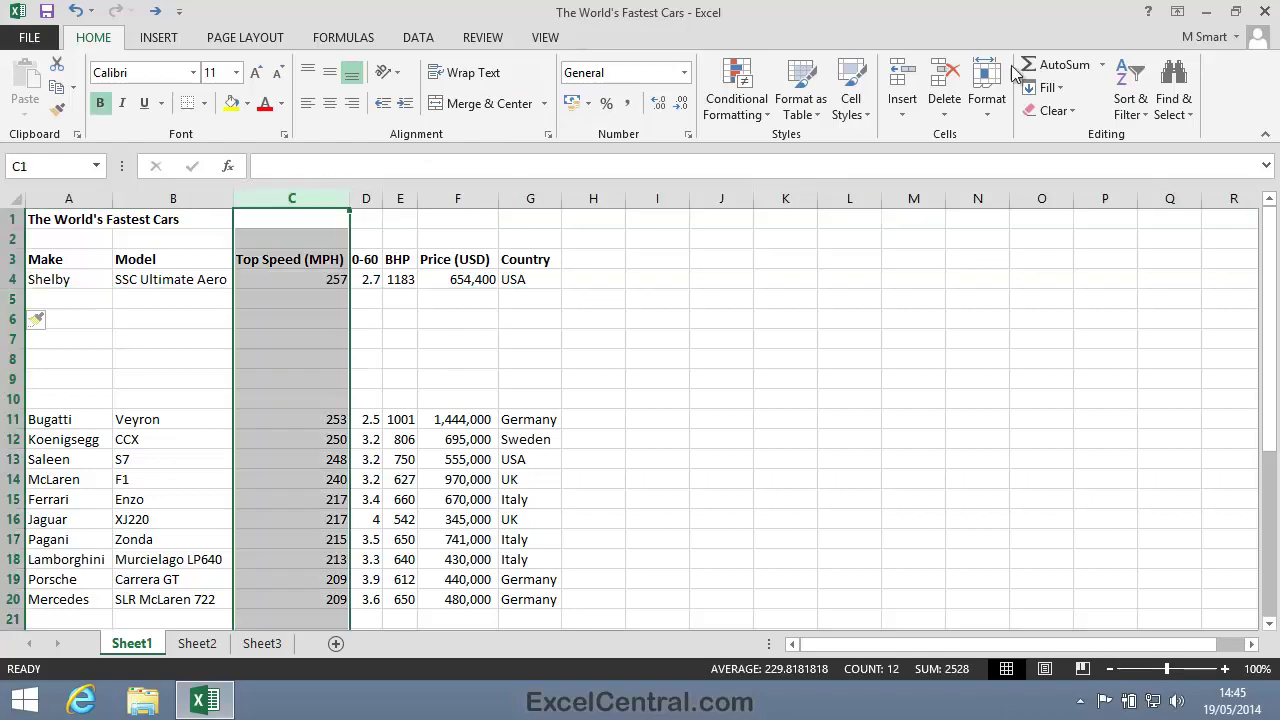
{"action": "key", "text": "ctrl+shift+plus"}
{"action": "key", "text": "ctrl+shift+plus"}
{"action": "key", "text": "ctrl+shift+plus"}
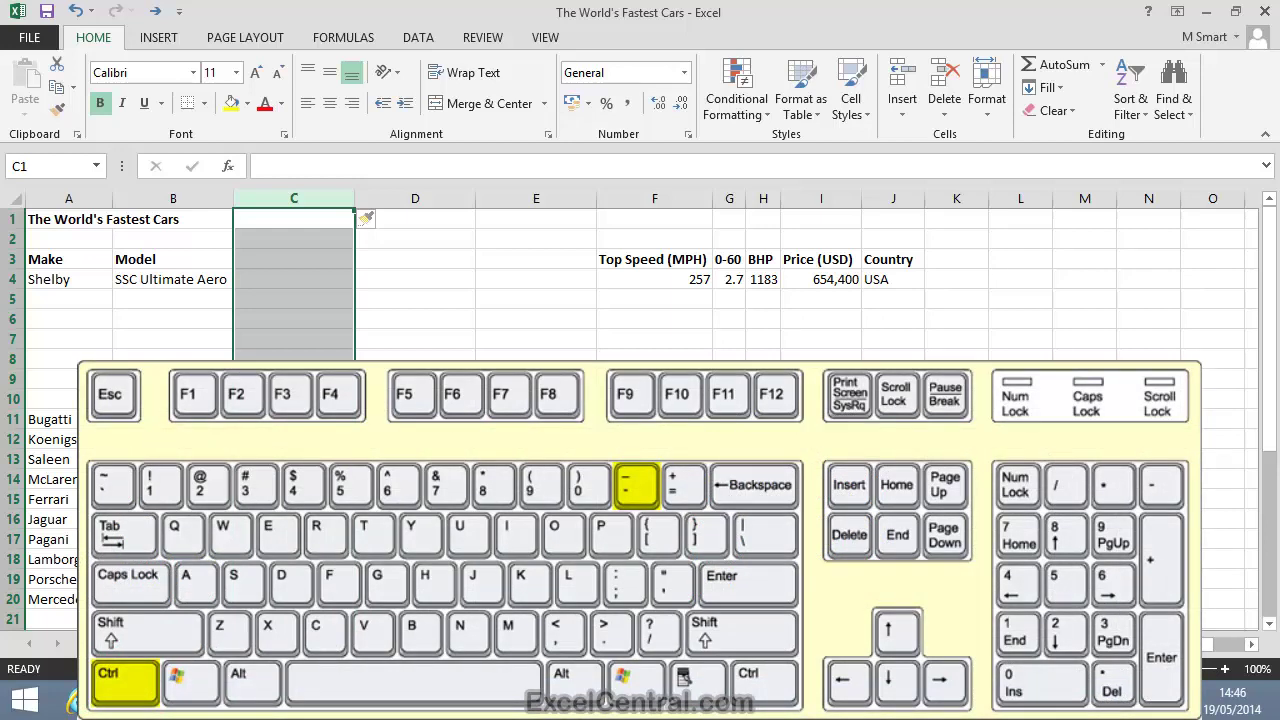
- Delete the three blank columns before Top Speed (MPH) and the six blank rows between Shelby and Bugatti
{"action": "key", "text": "ctrl+minus"}
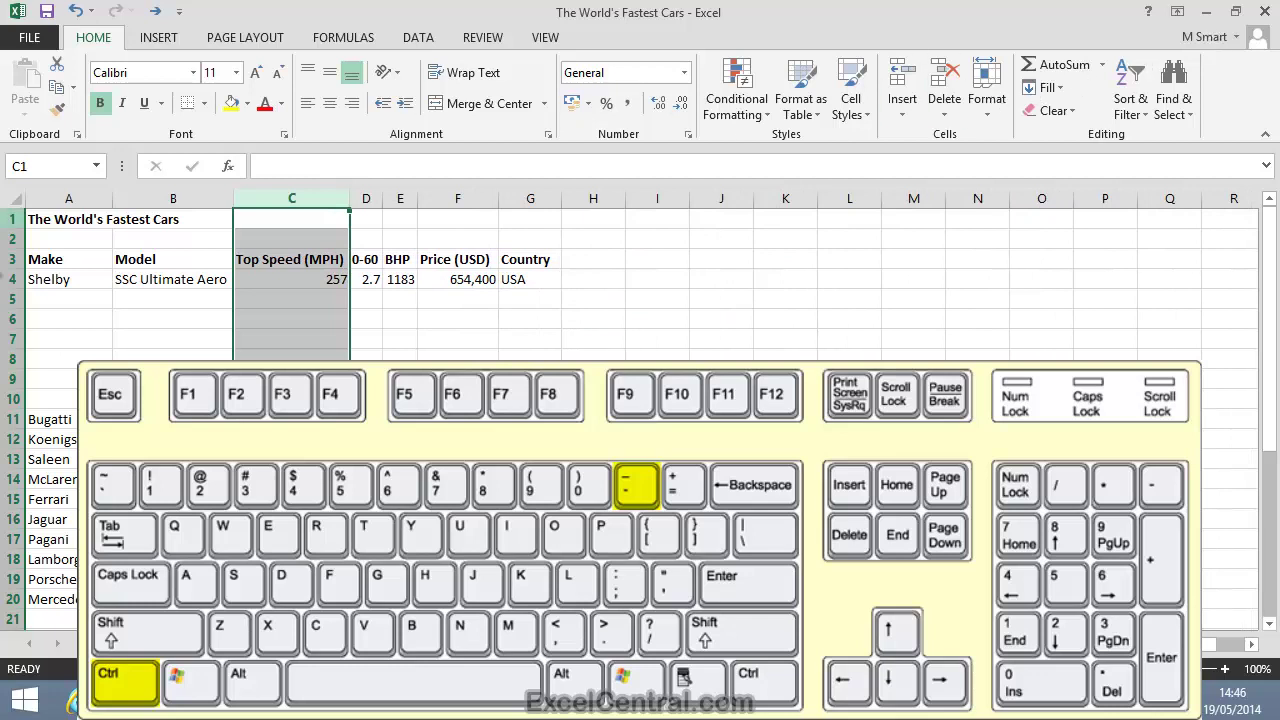
{"action": "left_click", "coordinate": [5, 298]}
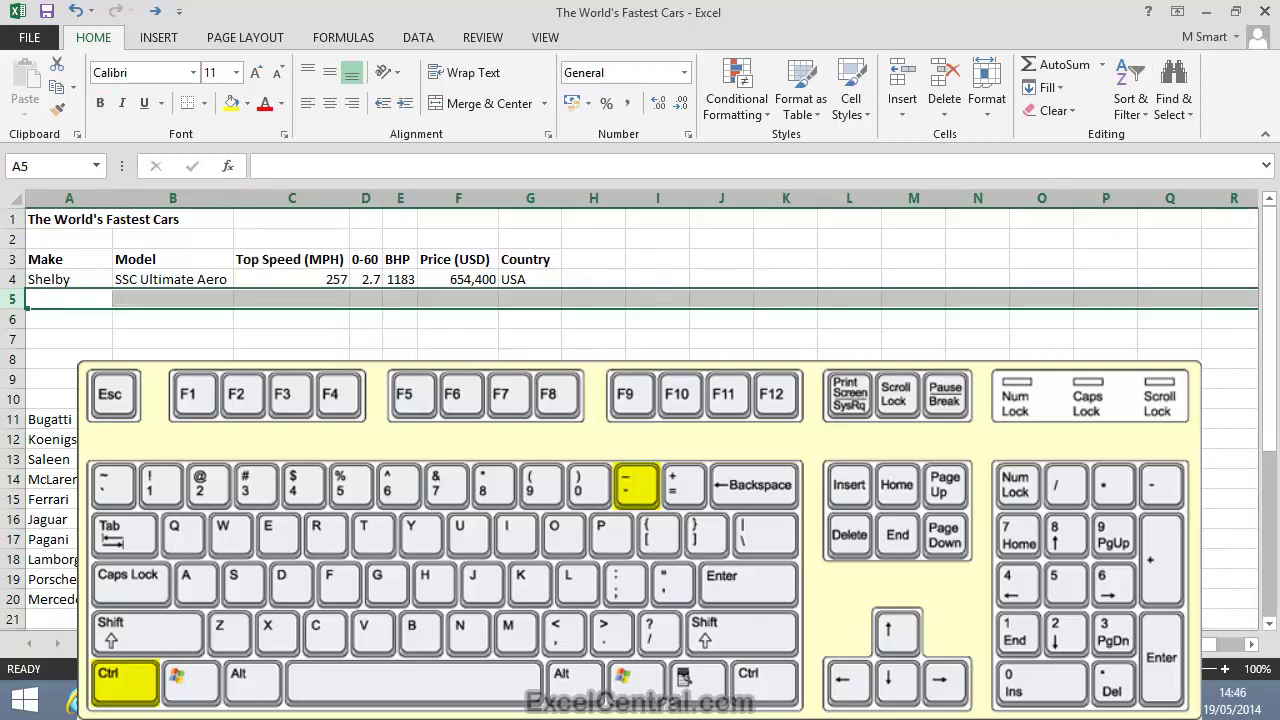
{"action": "key", "text": "ctrl+minus"}
{"action": "key", "text": "ctrl+minus"}
{"action": "key", "text": "ctrl+minus"}
{"action": "key", "text": "ctrl+minus"}
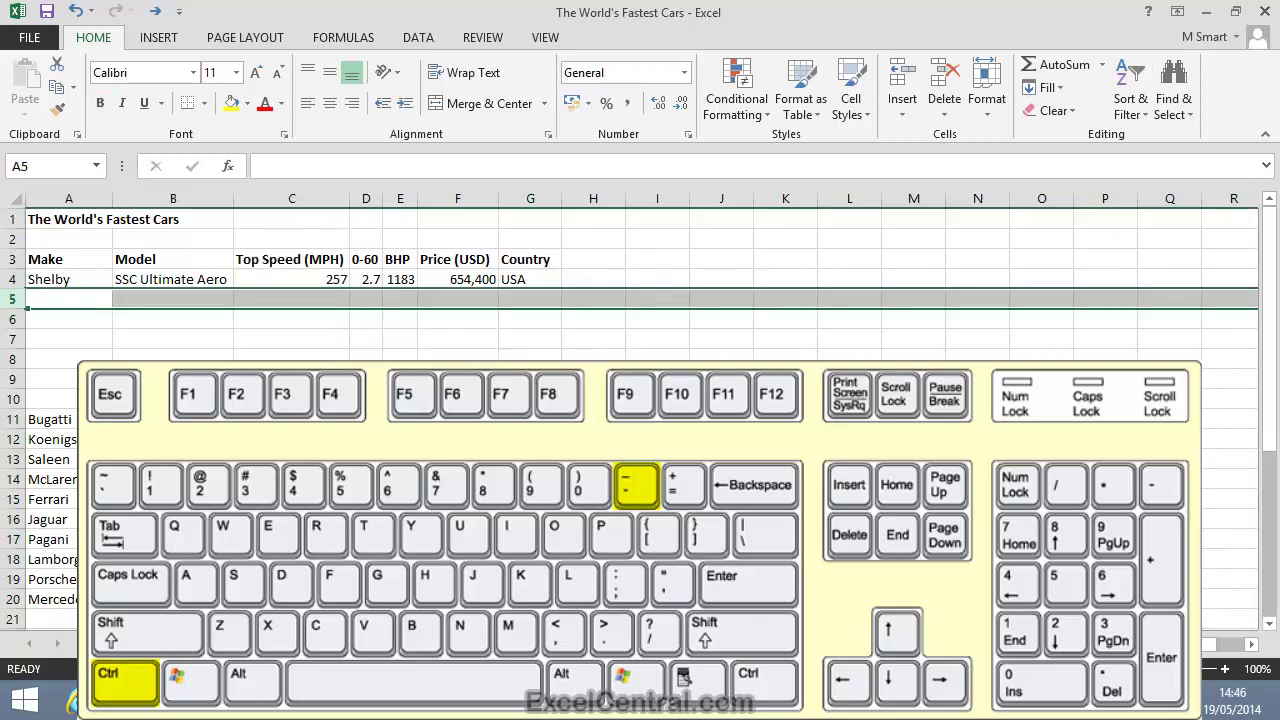
{"action": "key", "text": "ctrl+minus"}
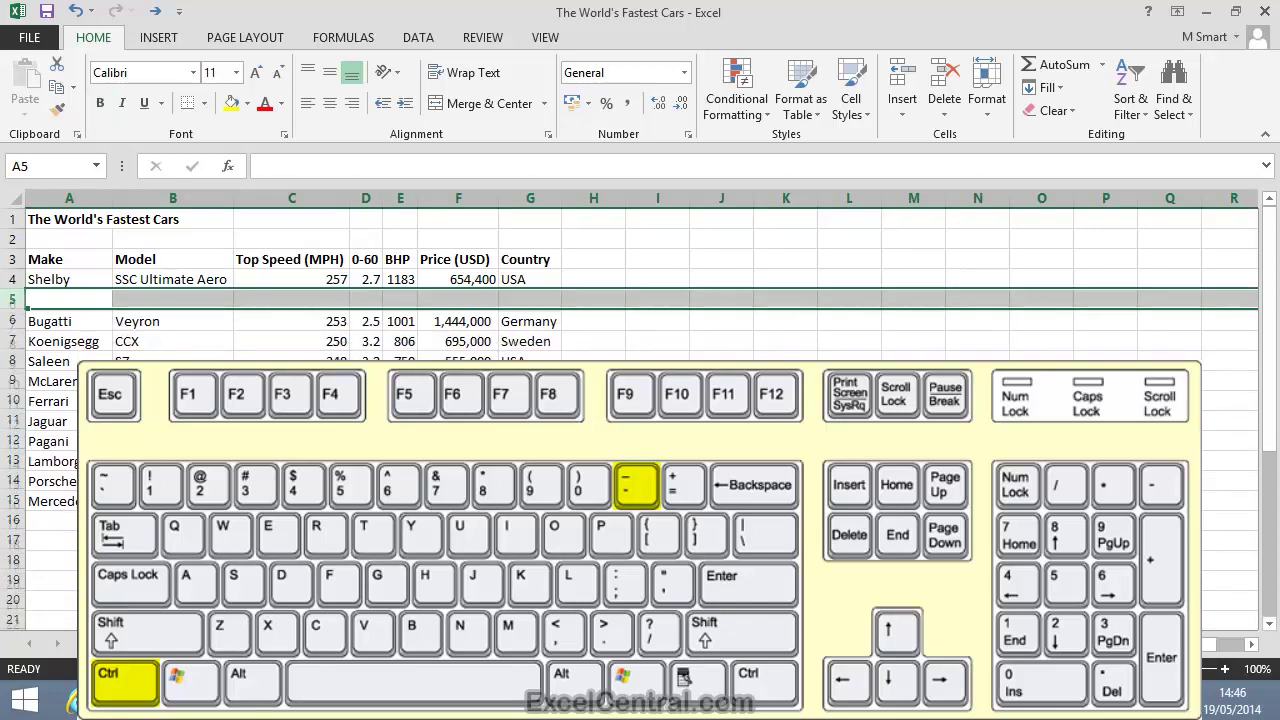
{"action": "key", "text": "ctrl+minus"}
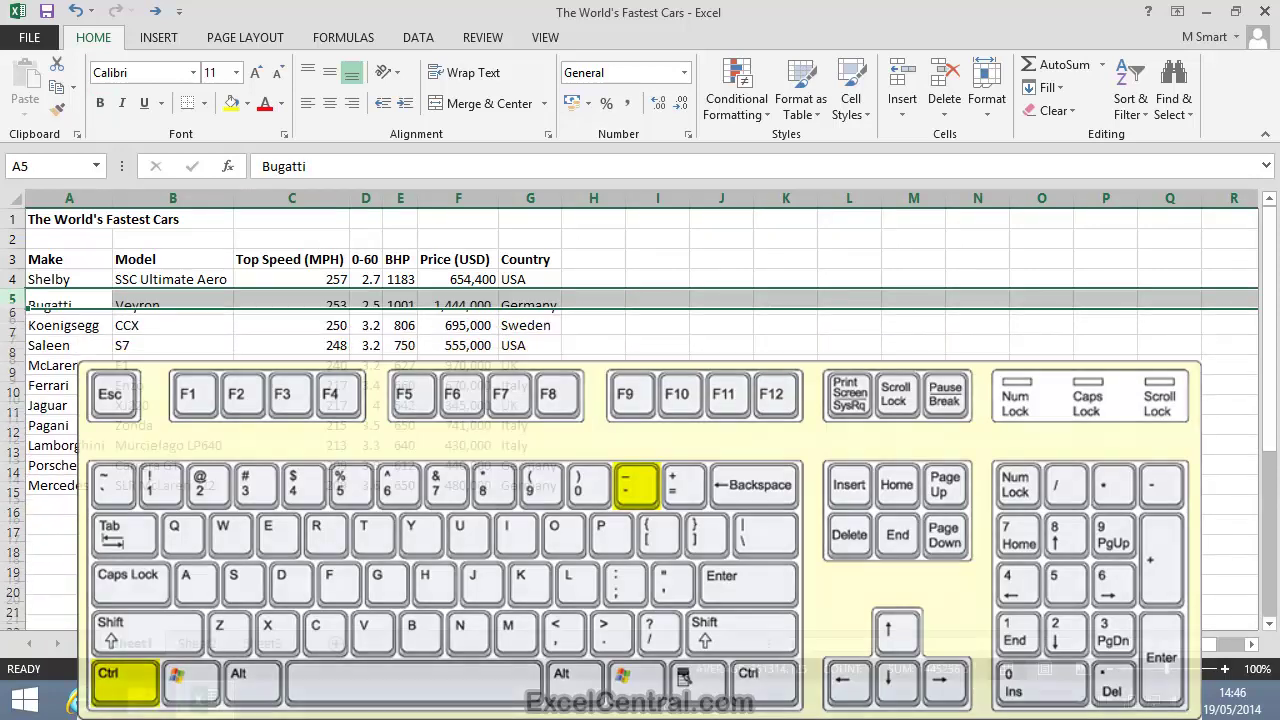